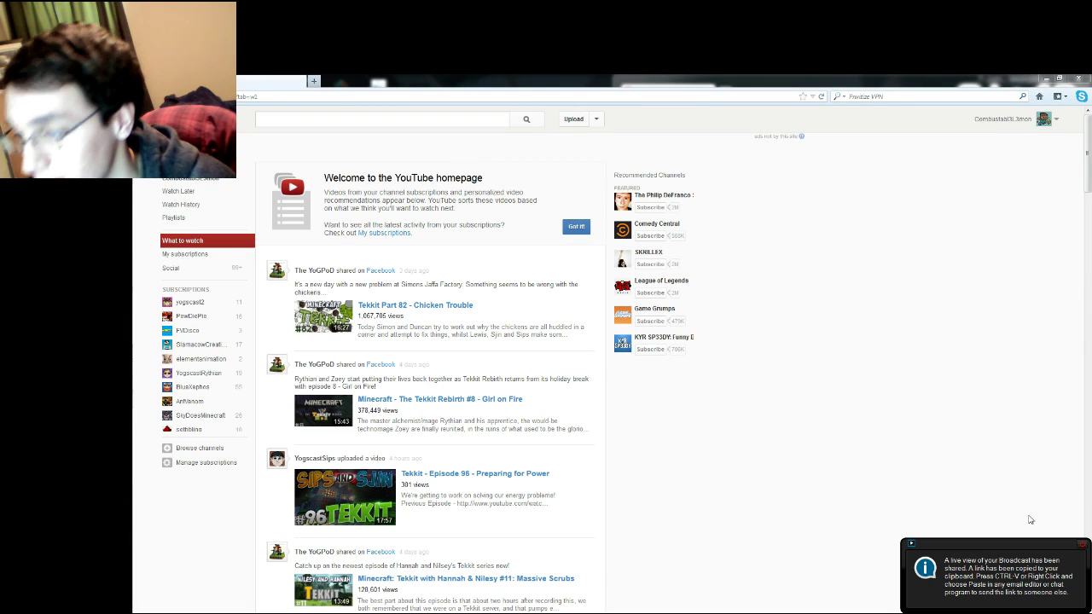
# Dismiss the broadcast link notice, look at the upload page, and return to the homepage.
pyautogui.click(1082, 545)
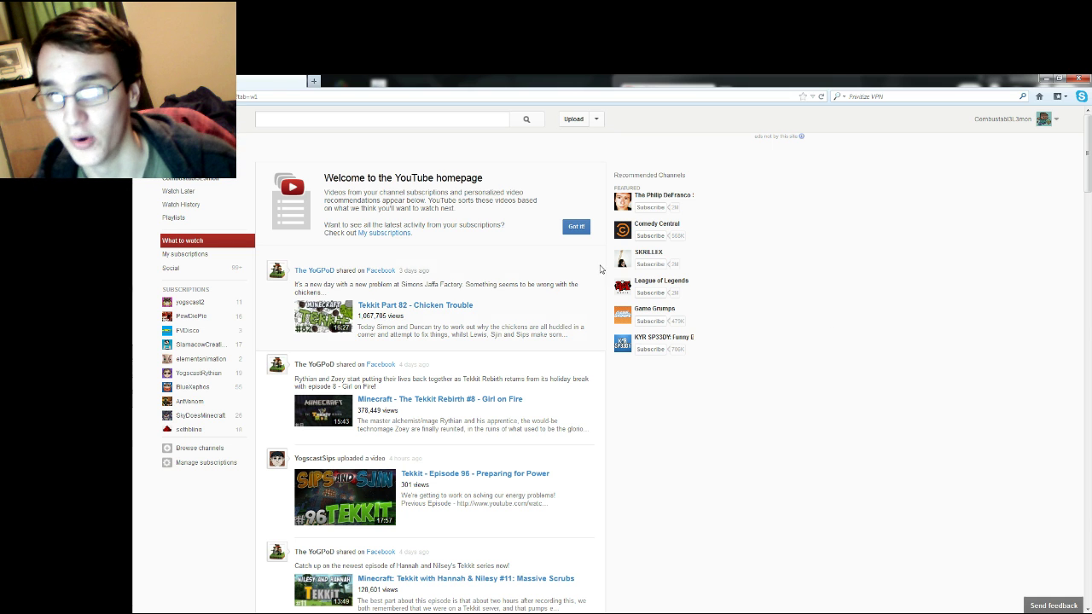
pyautogui.click(599, 123)
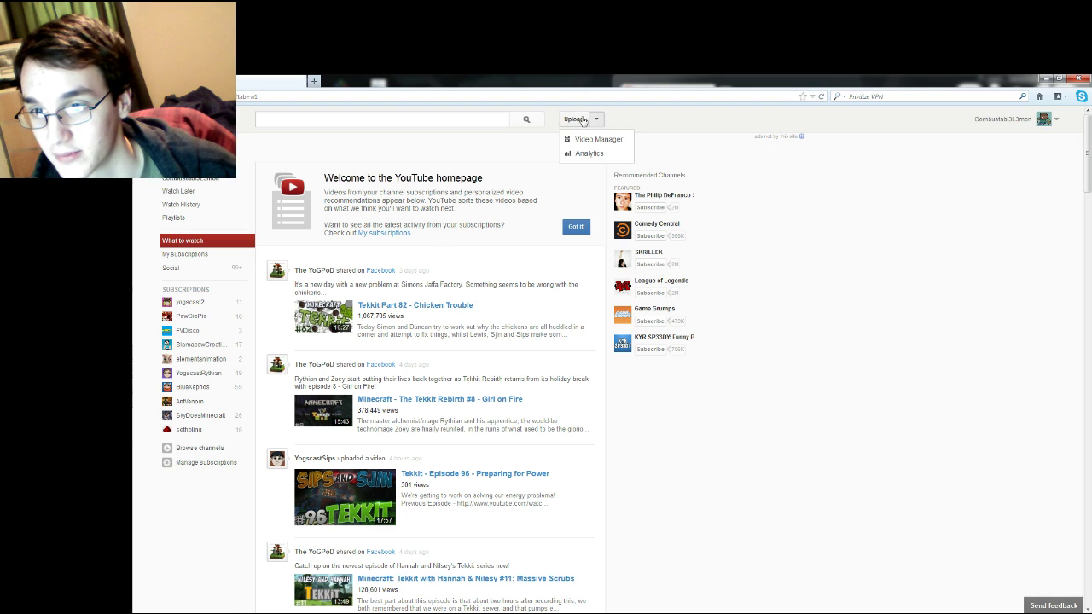
pyautogui.click(578, 120)
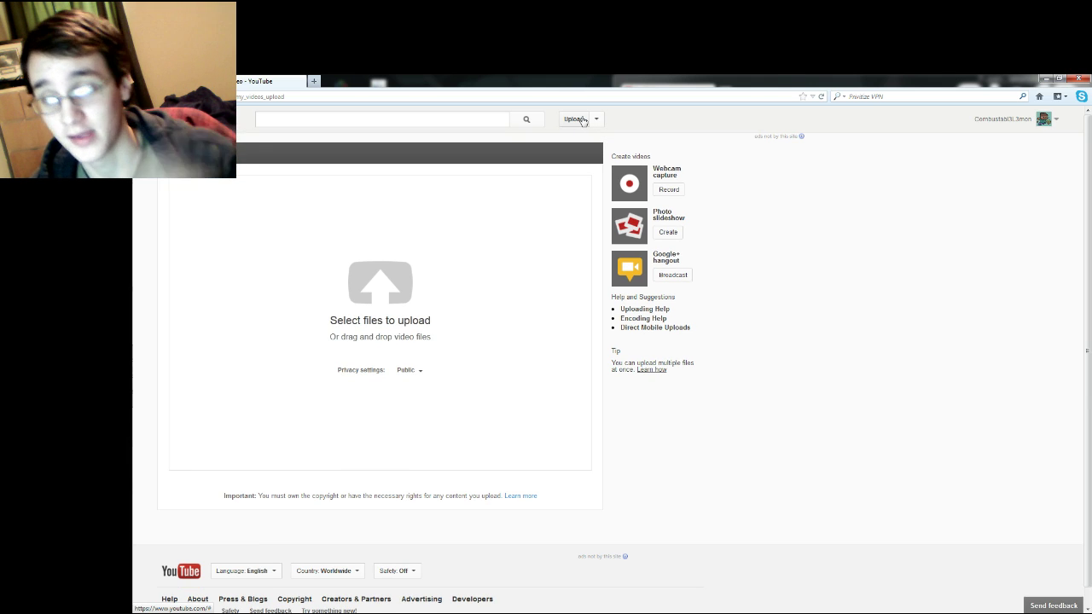
pyautogui.hotkey('alt', 'Left')
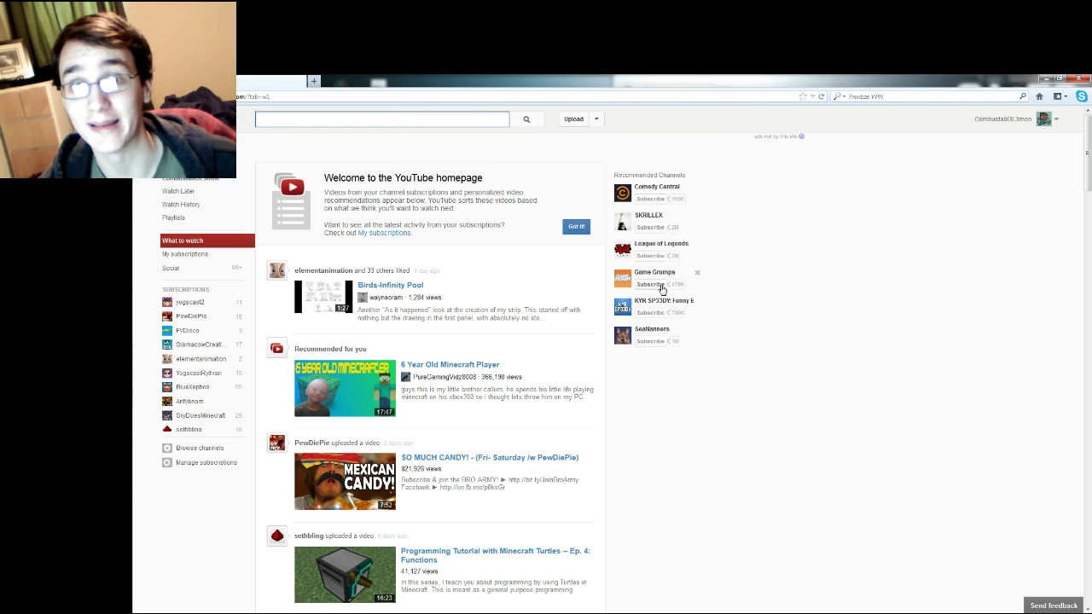
# Paste the cookie-setting command into the developer console, replacing a mistakenly pasted file path.
pyautogui.press('F12')
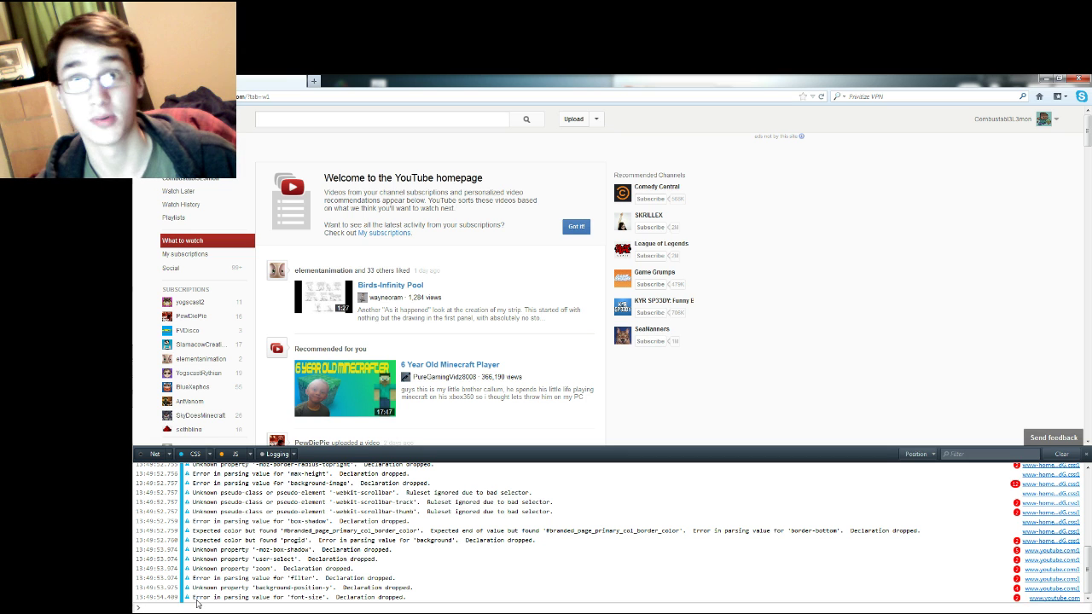
pyautogui.write('C:\\Users\\Uriel Verstegen\\Videos\\XSplit Recordings\\LocalRecording - Combustabl3L3mon')
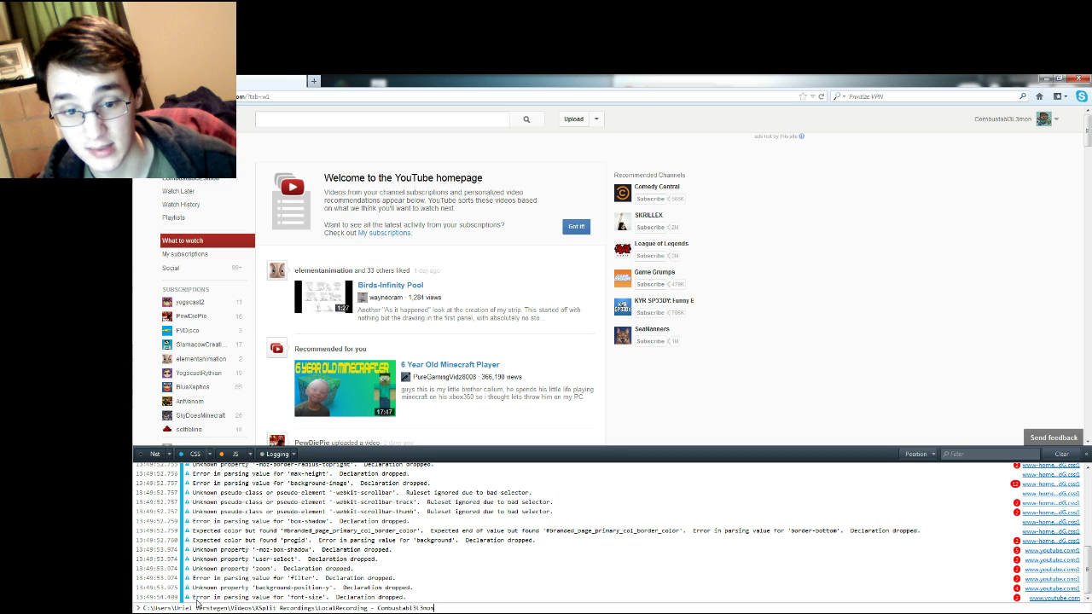
pyautogui.moveTo(316, 608)
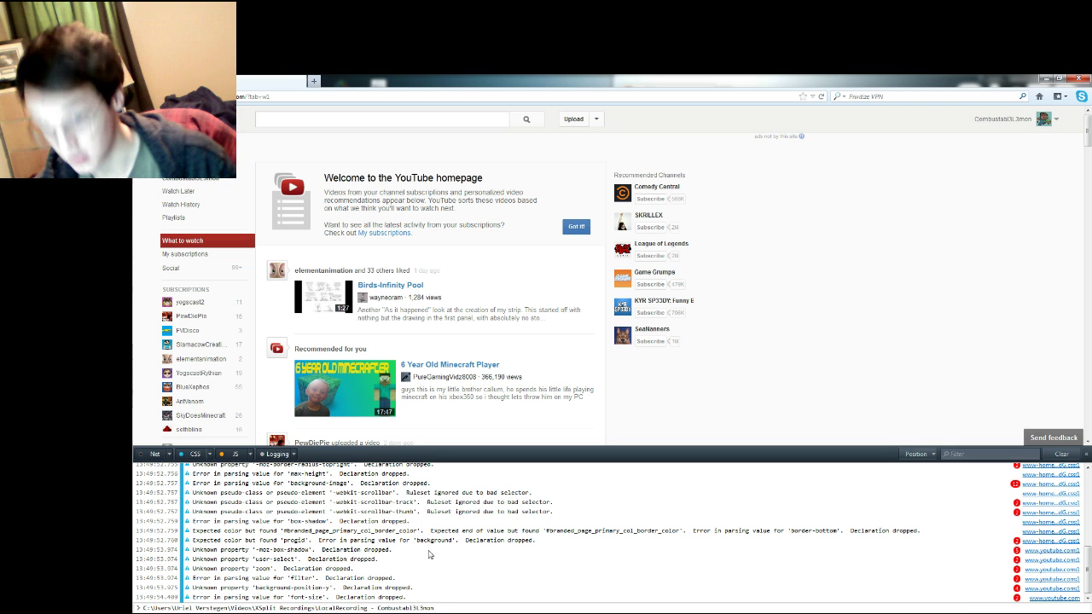
pyautogui.moveTo(430, 609); pyautogui.dragTo(143, 609)
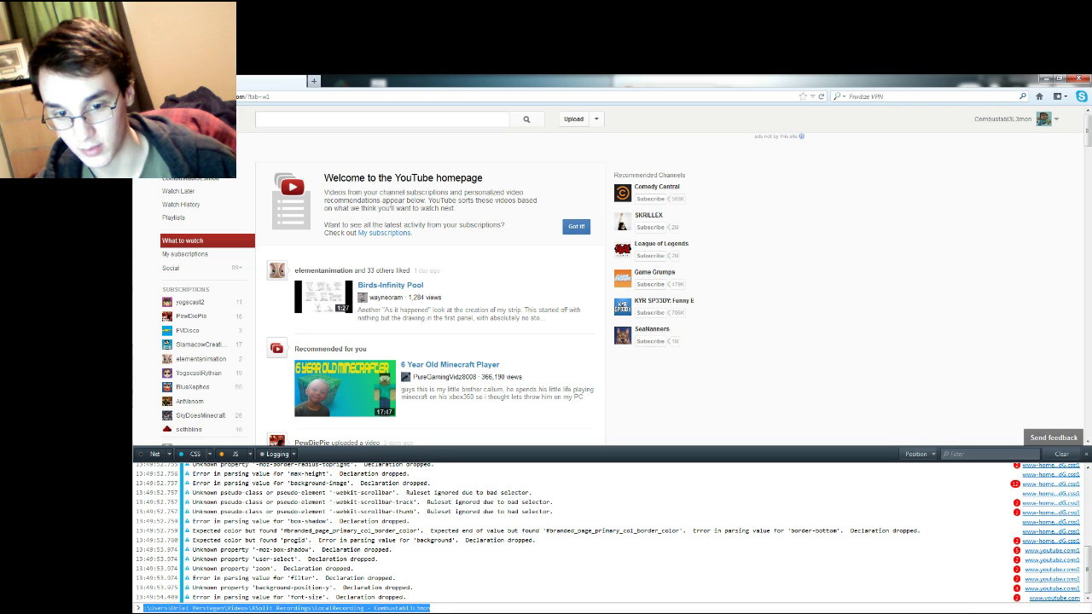
pyautogui.press('BackSpace')
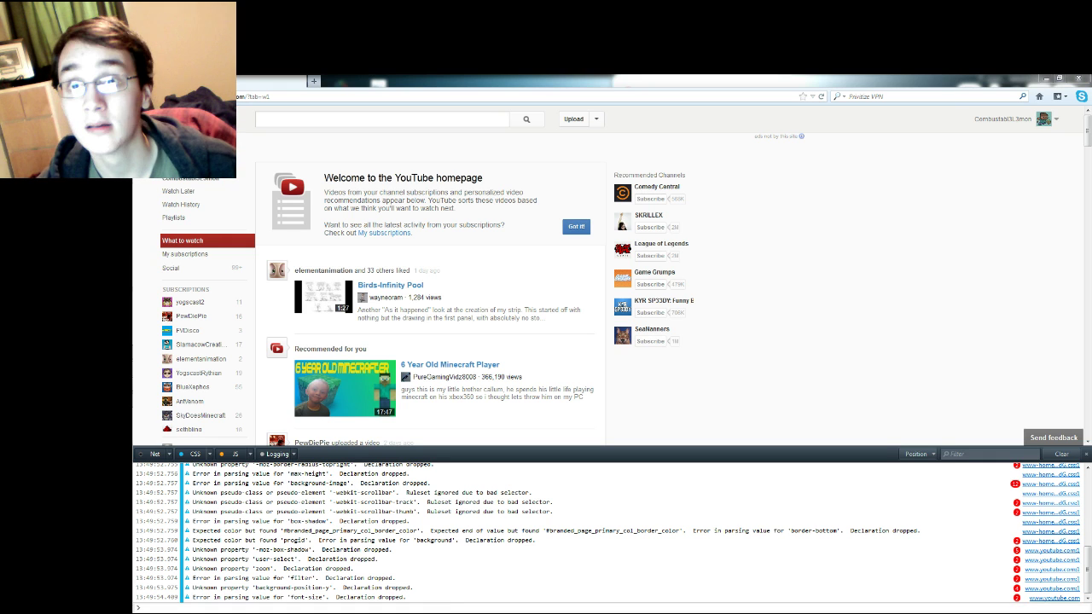
pyautogui.moveTo(345, 606)
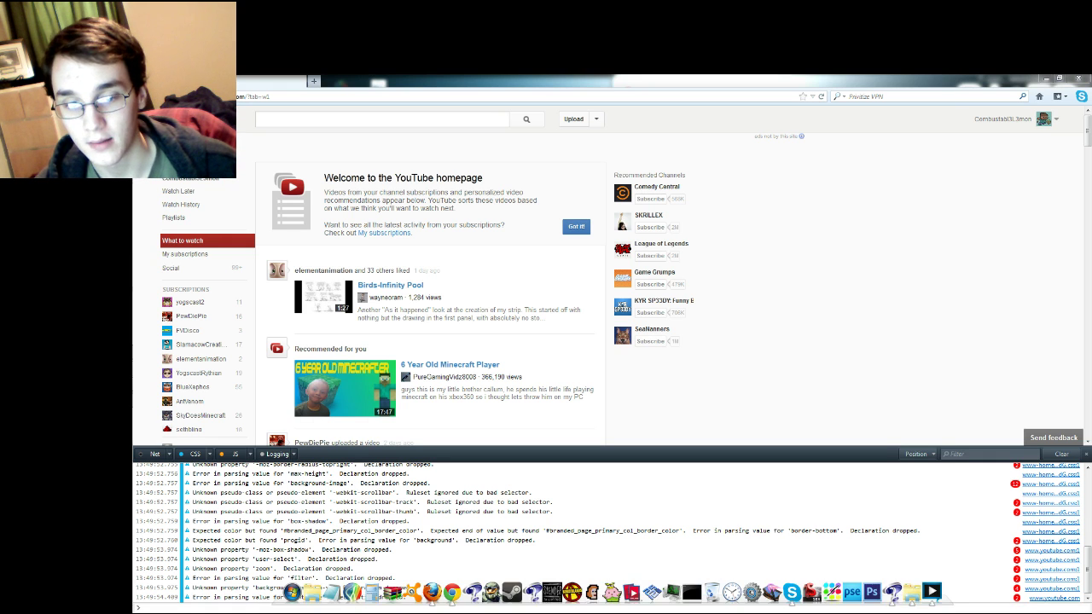
pyautogui.write('document.cookie="VISITOR_INFO1_LIVE=q0pU6RNOWFY; expires=Thu, 2 Aug 2020 20:47:11 UTC"')
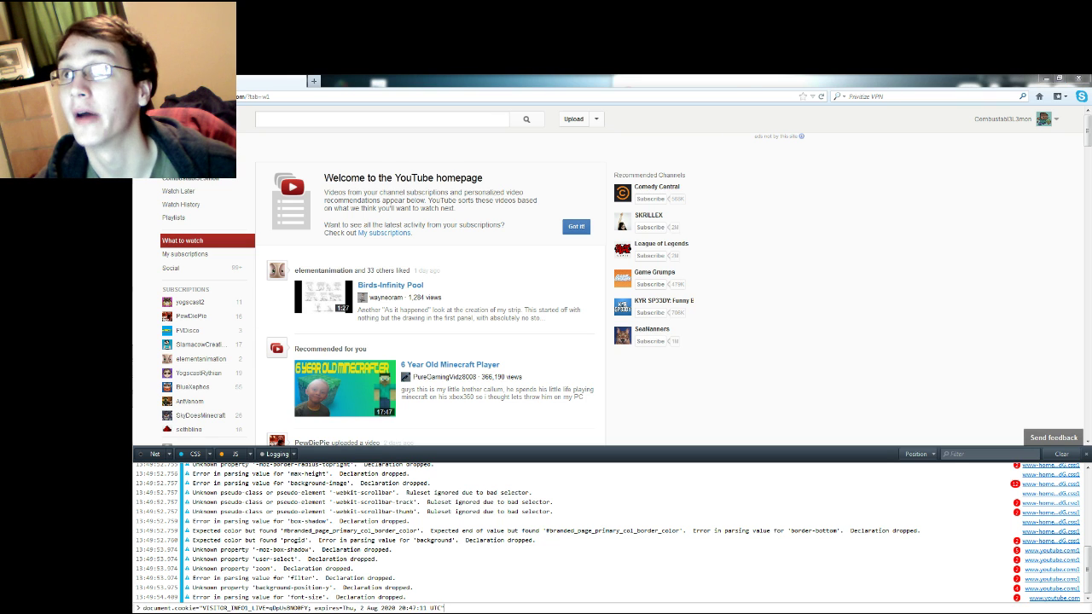
pyautogui.moveTo(232, 607)
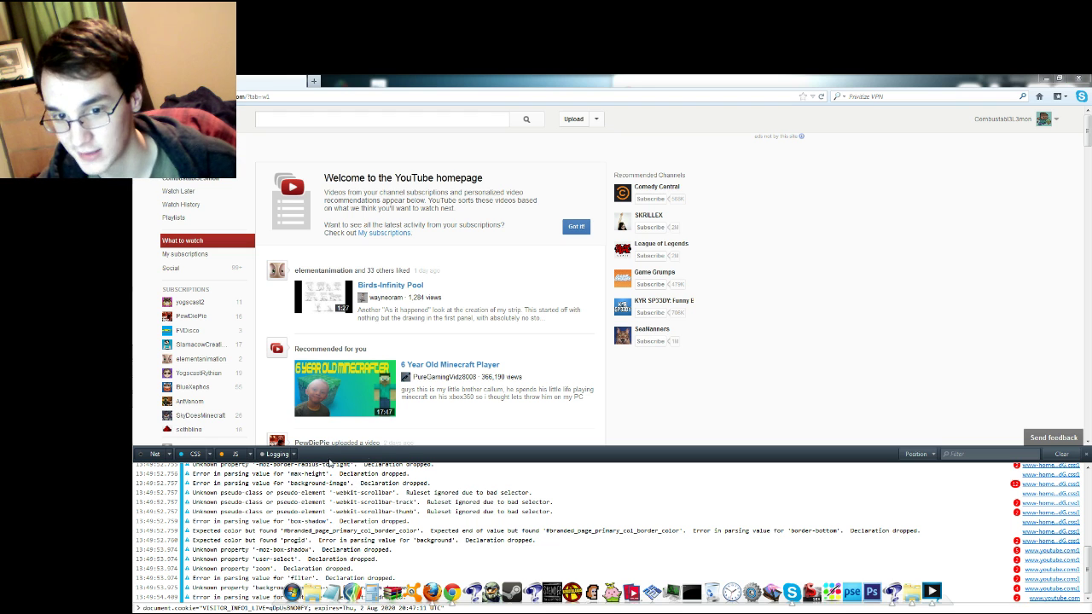
pyautogui.click(1086, 455)
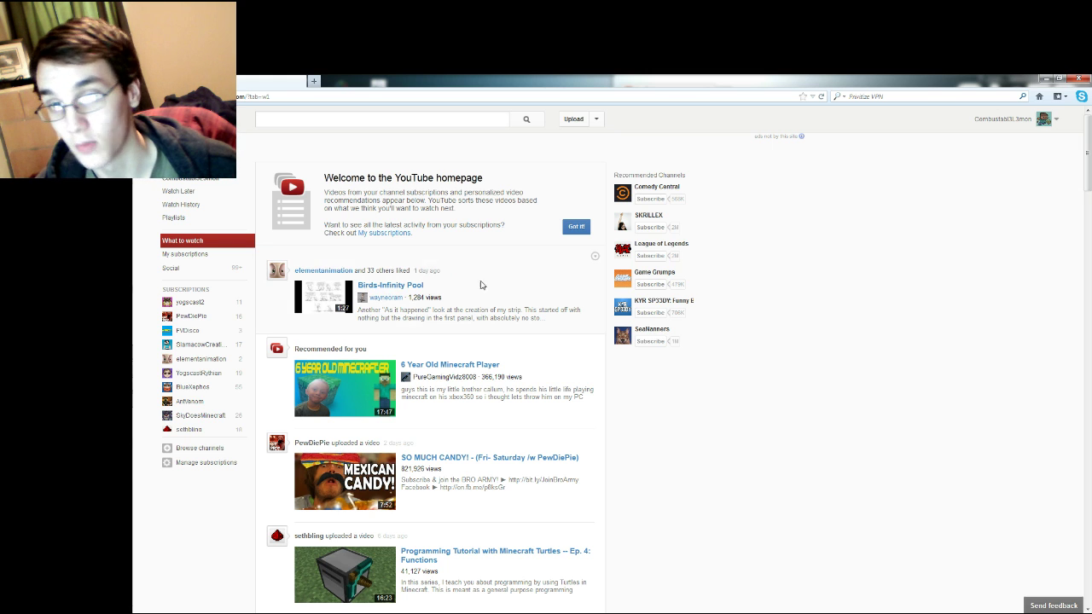
# Snap the Firefox window to the left half and maximize the Chrome window.
pyautogui.doubleClick(1032, 82)
pyautogui.press('super+Left')
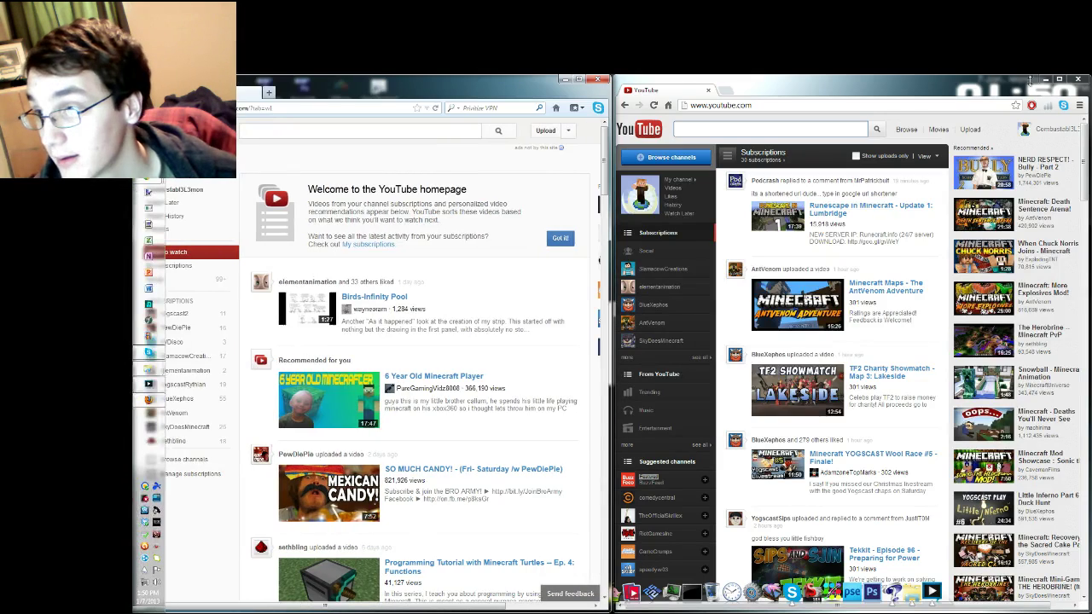
pyautogui.doubleClick(1030, 82)
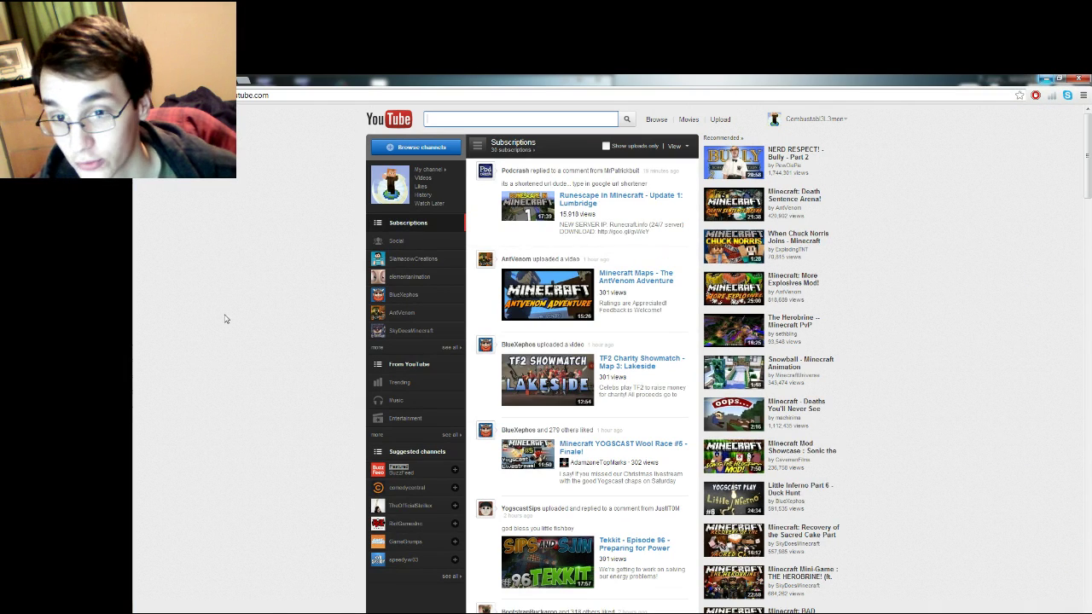
# Run the document.cookie command in Chrome's console to set VISITOR_INFO1_LIVE, then snap Chrome right.
pyautogui.click(225, 319)
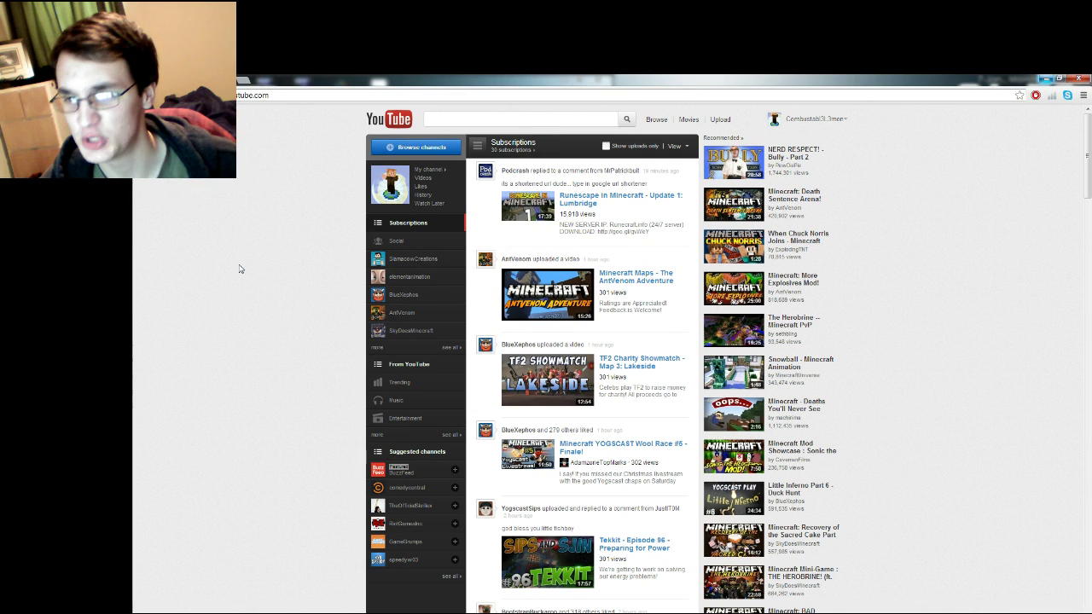
pyautogui.hotkey('ctrl', 'shift', 'j')
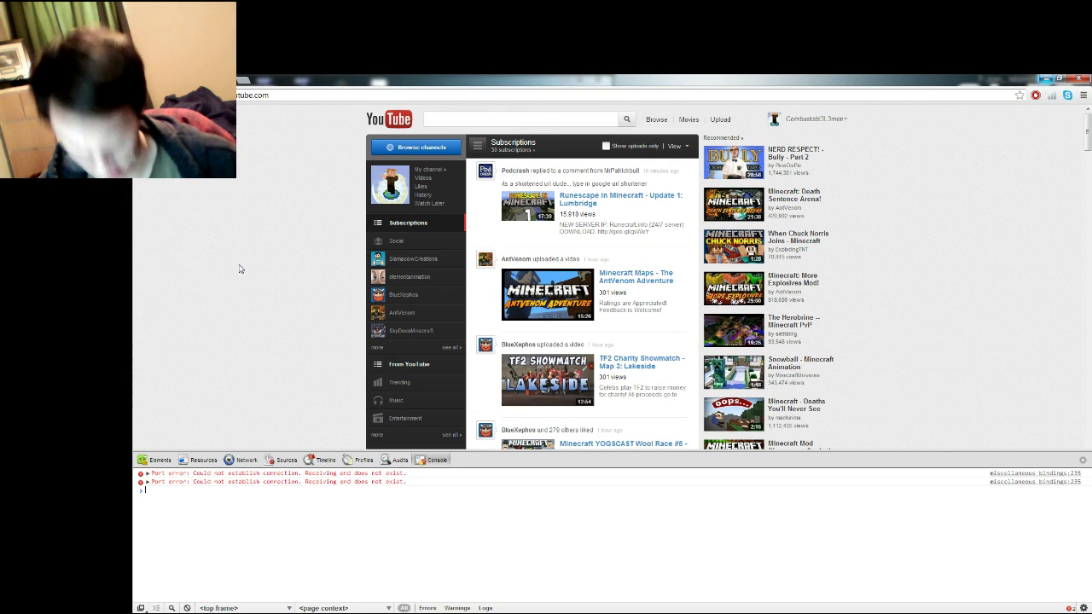
pyautogui.write('document.cookie="VISITOR_INFO1_LIVE=qDoubN0BFY; expires=Thu, 2 Aug 2020 20:47:11 UTC"')
pyautogui.press('Return')
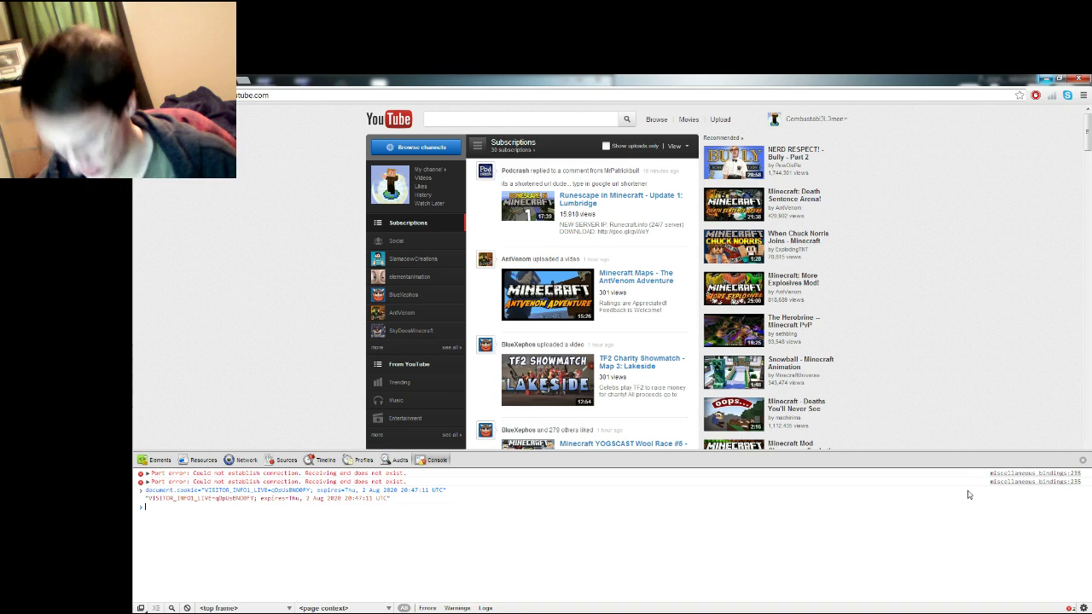
pyautogui.click(1084, 461)
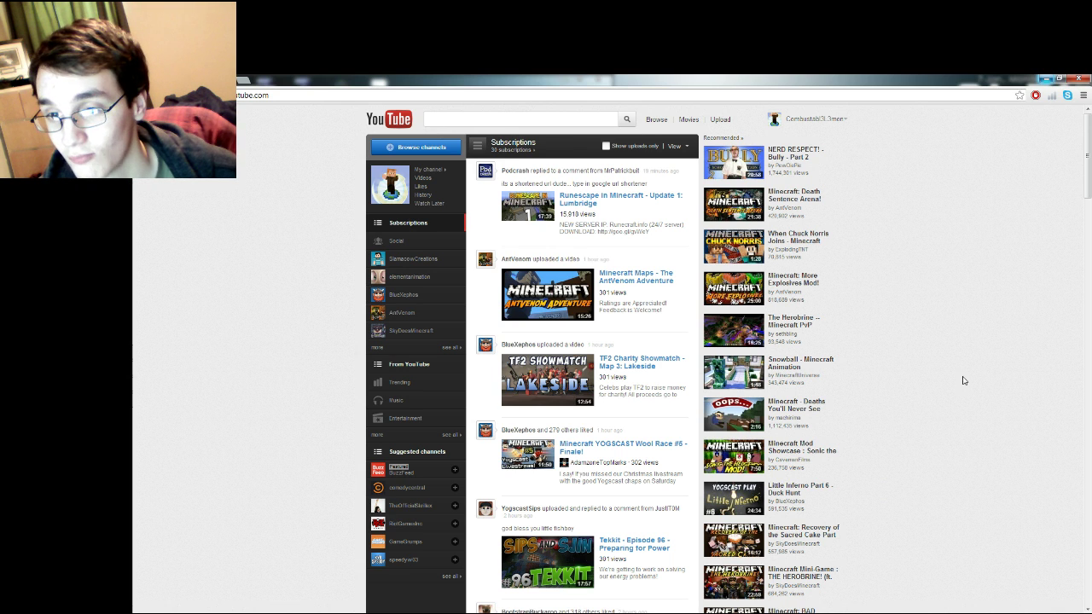
pyautogui.press('super+Right')
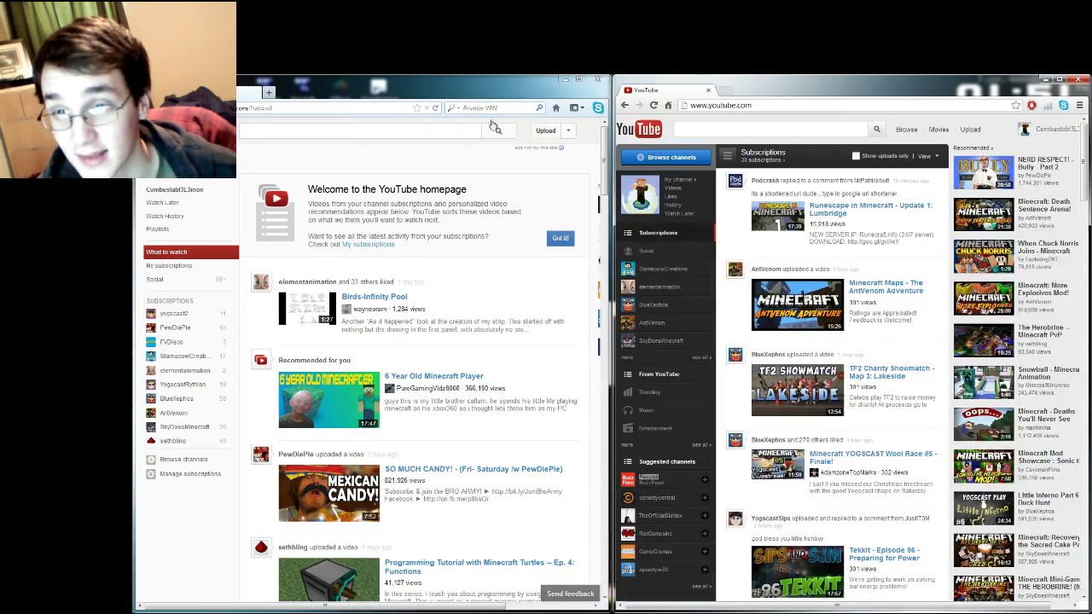
# Maximize the left-hand Firefox YouTube window so it covers Chrome.
pyautogui.click(578, 79)
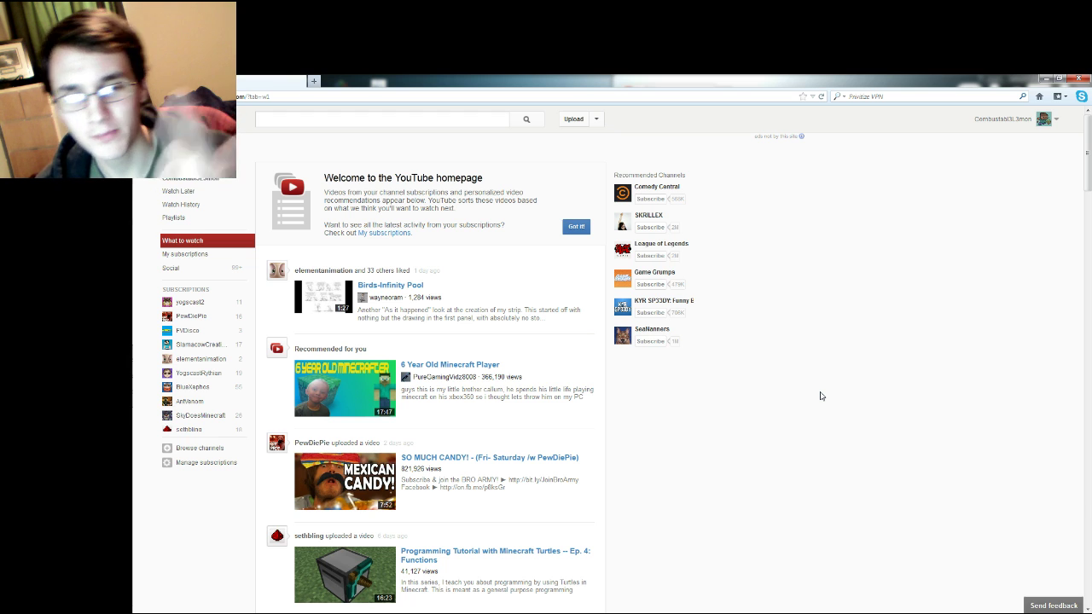
# Scroll through the Firefox homepage feed and back up toward the top.
pyautogui.scroll(-5, 612, 378)
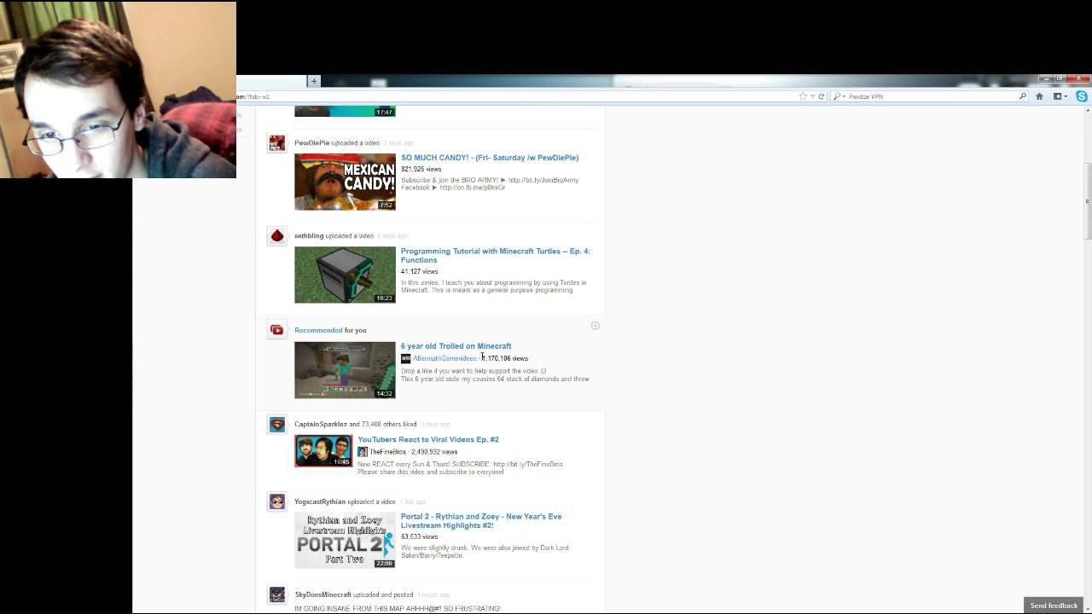
pyautogui.scroll(-2, 309, 374)
pyautogui.scroll(-3, 208, 346)
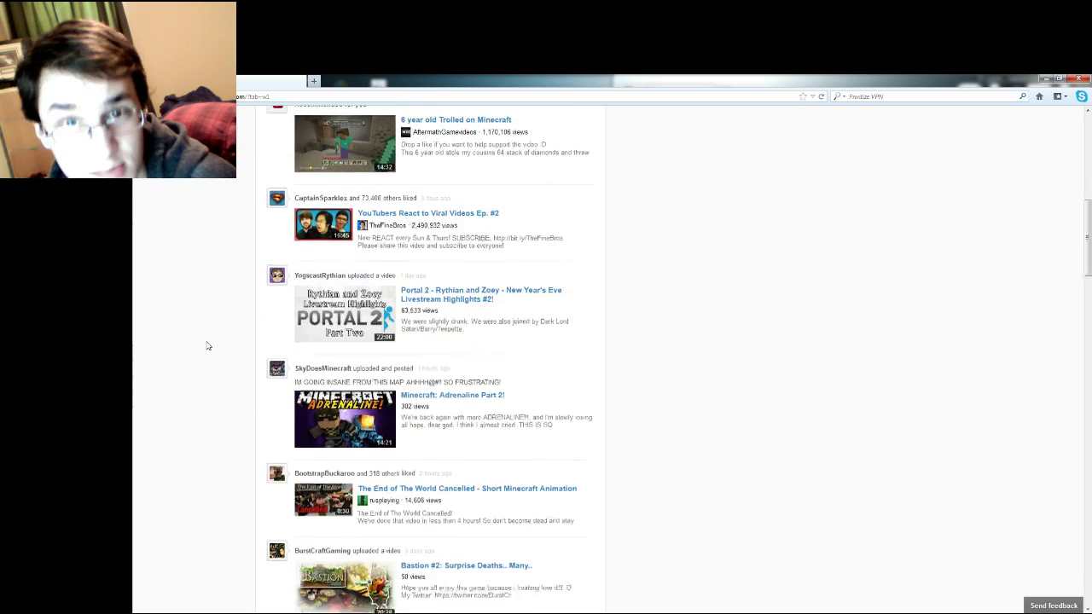
pyautogui.scroll(10, 220, 355)
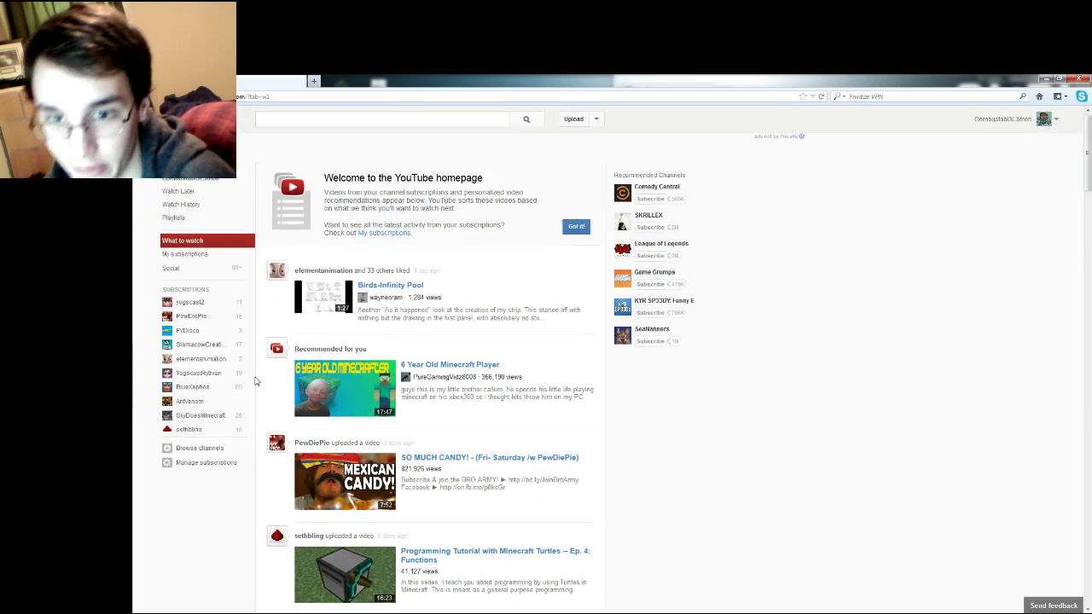
pyautogui.scroll(-1, 738, 358)
pyautogui.scroll(-5, 738, 359)
pyautogui.scroll(4, 737, 359)
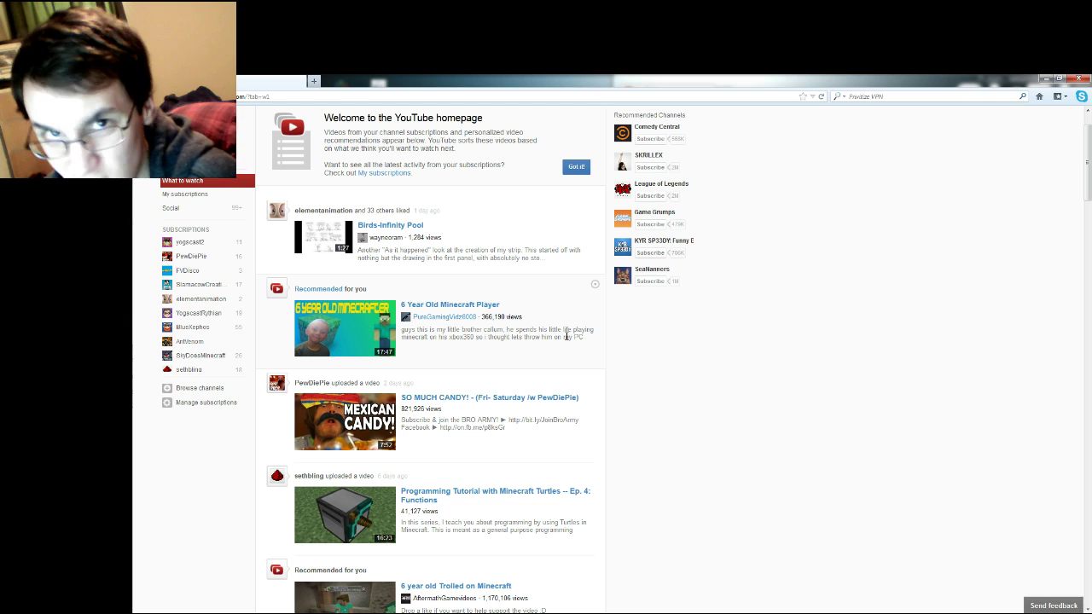
pyautogui.scroll(2, 627, 366)
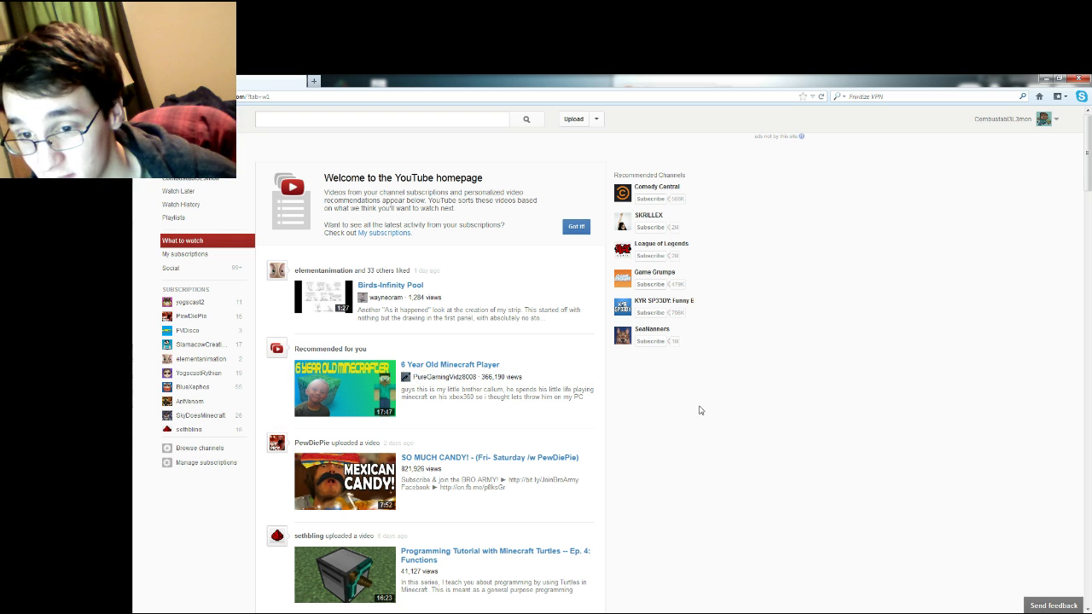
pyautogui.scroll(-1, 699, 411)
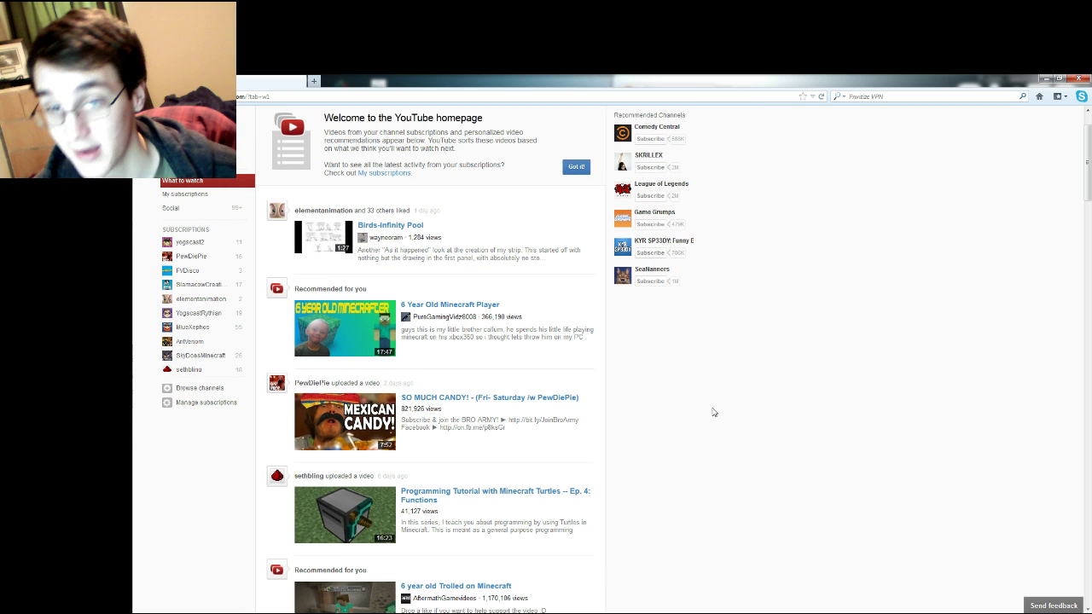
pyautogui.scroll(-5, 717, 409)
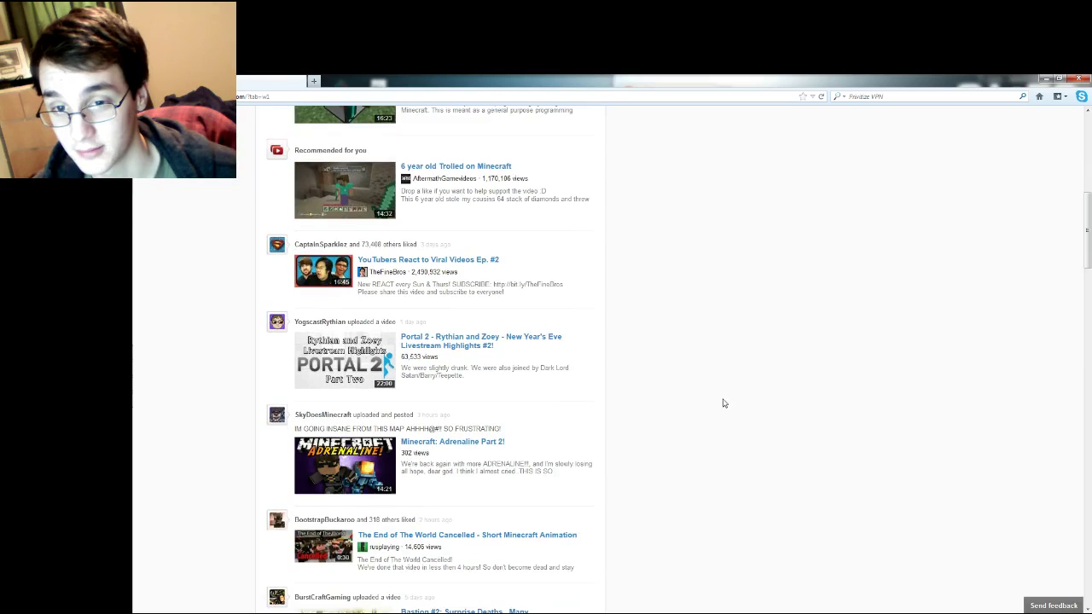
pyautogui.scroll(-2, 724, 403)
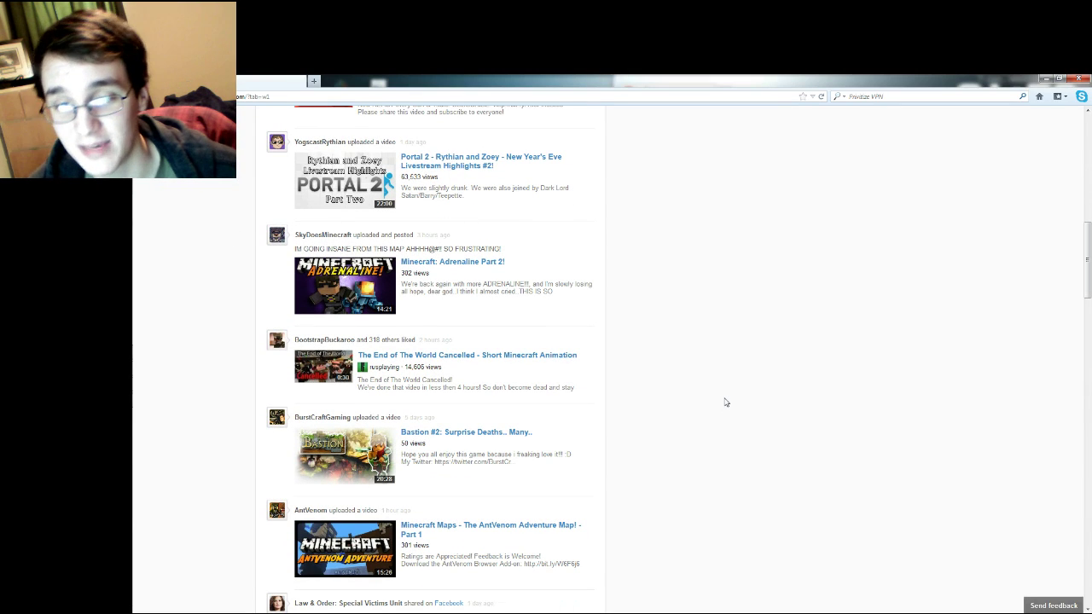
pyautogui.scroll(-2, 726, 402)
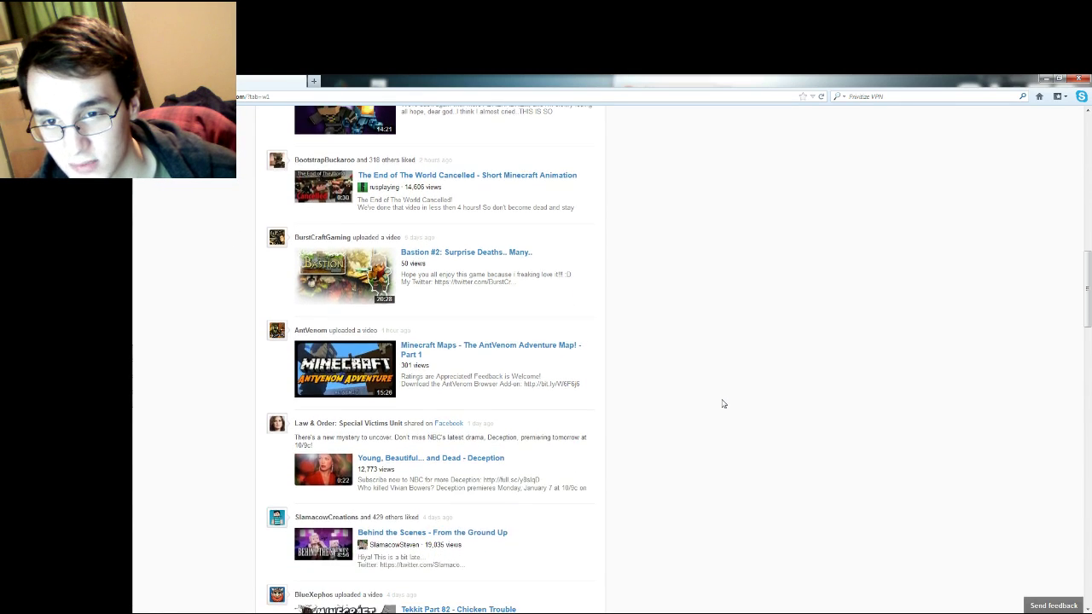
pyautogui.scroll(-3, 724, 404)
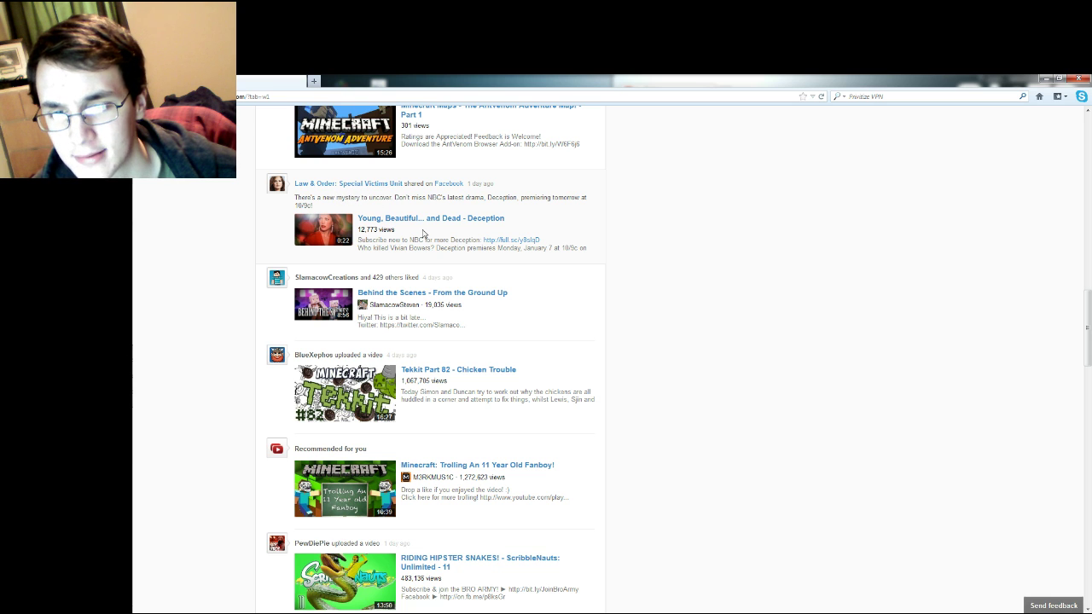
pyautogui.scroll(10, 668, 264)
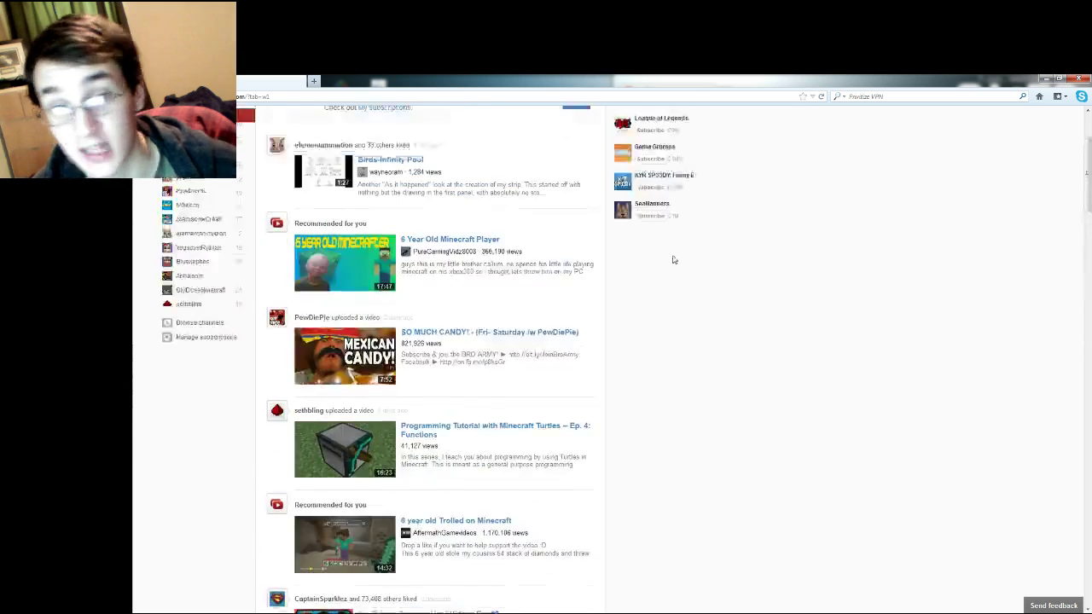
pyautogui.scroll(3, 672, 259)
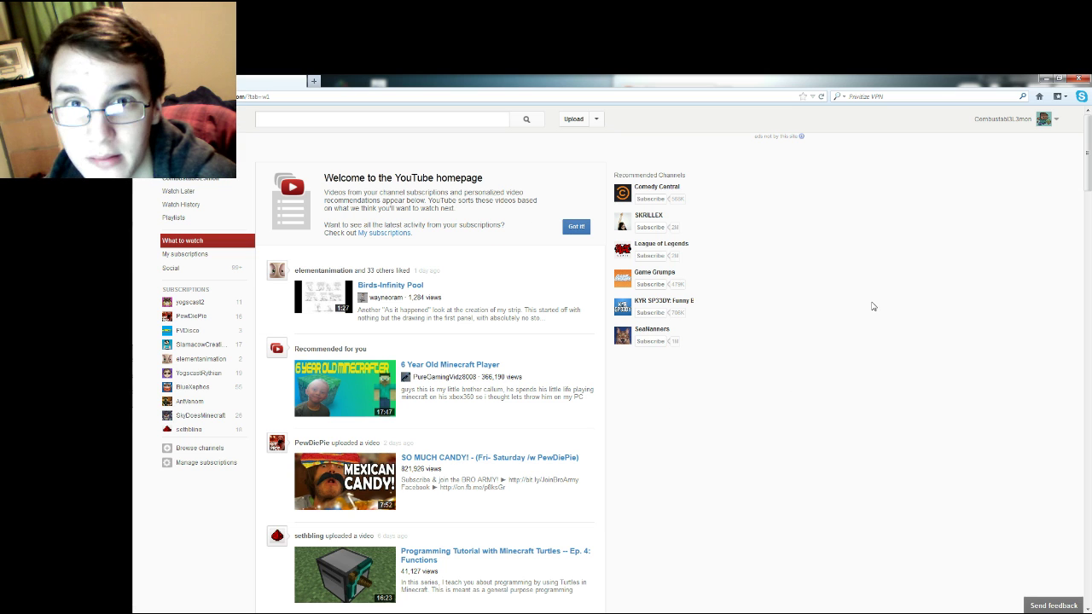
pyautogui.press('super+Left')
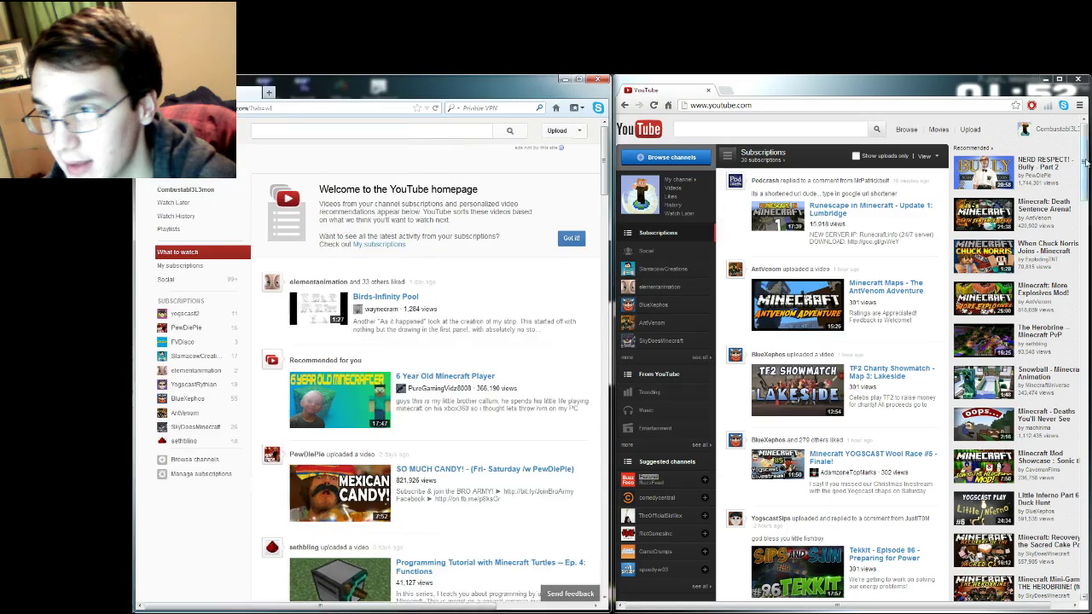
pyautogui.click(1060, 79)
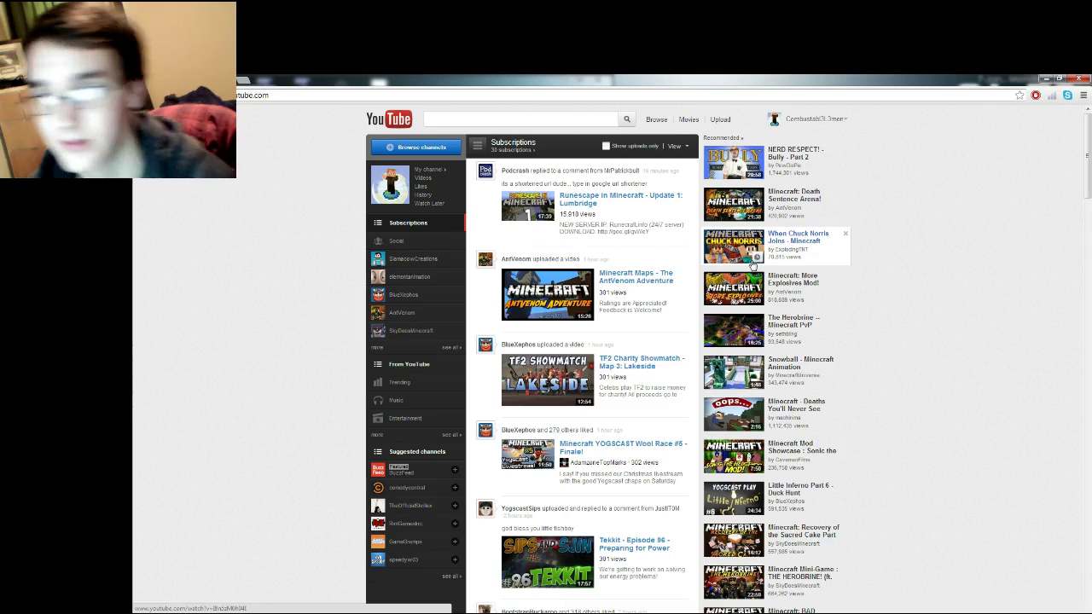
pyautogui.press('super+Right')
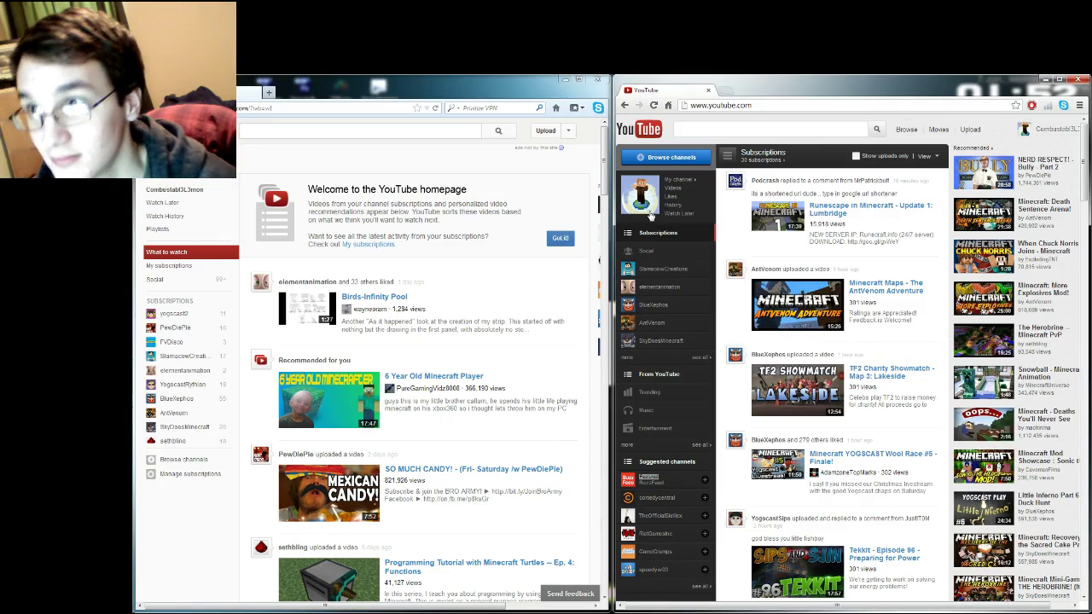
pyautogui.click(579, 79)
pyautogui.click(596, 119)
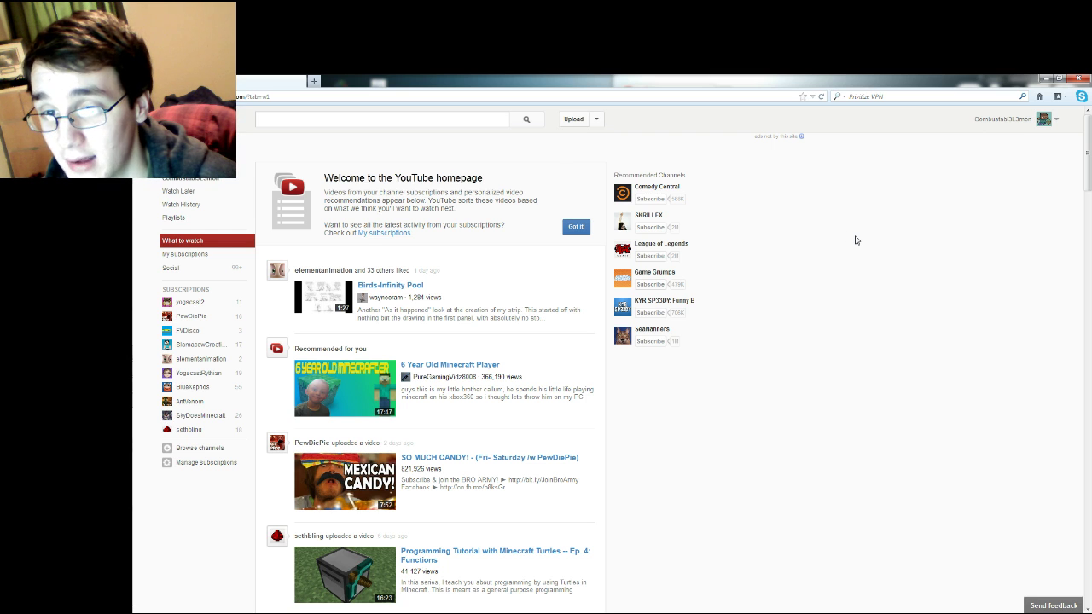
pyautogui.moveTo(806, 85); pyautogui.dragTo(134, 210)
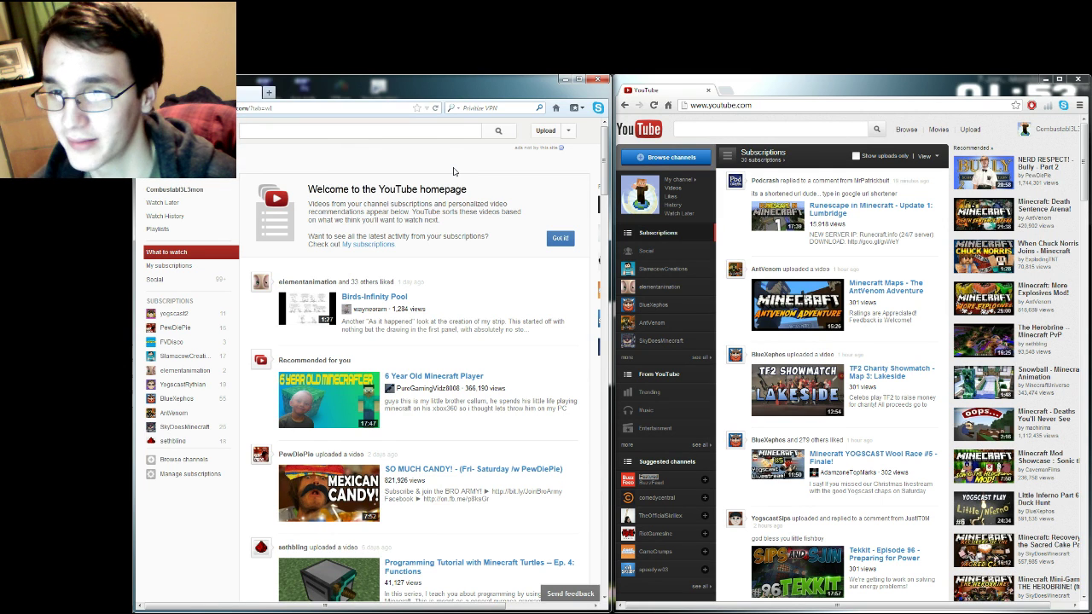
# Open the upload page in Firefox and Chrome, then replace Chrome's upload tab with a YouTube homepage tab.
pyautogui.click(546, 131)
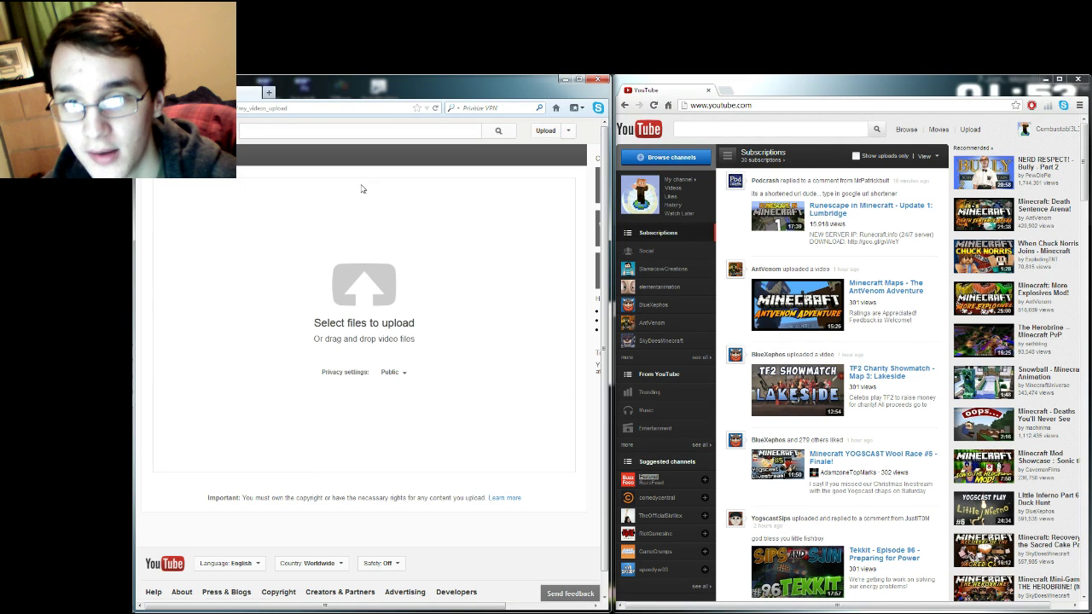
pyautogui.click(971, 129)
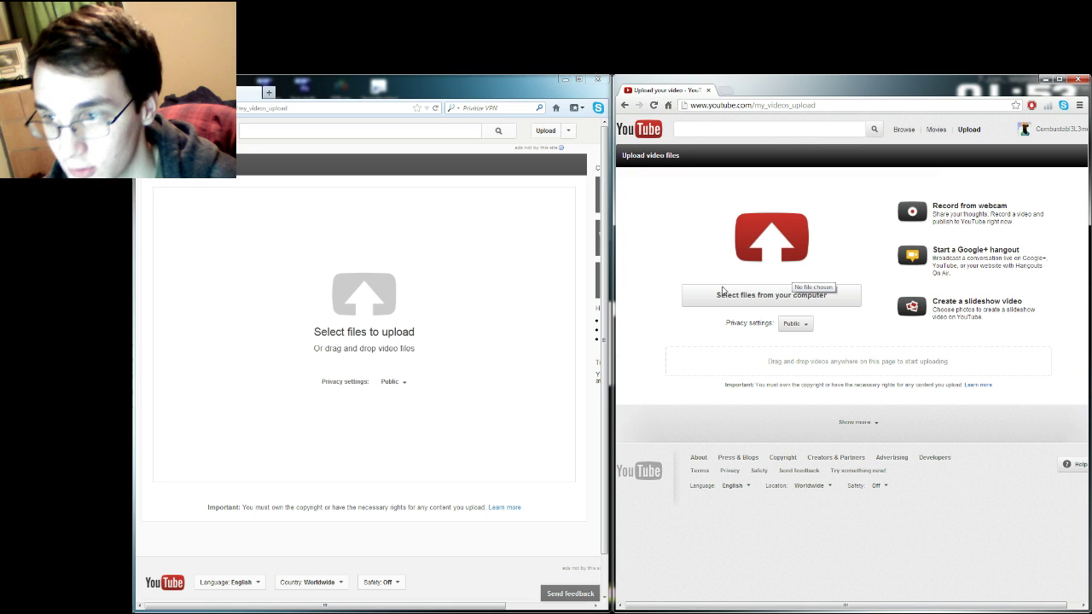
pyautogui.click(456, 240)
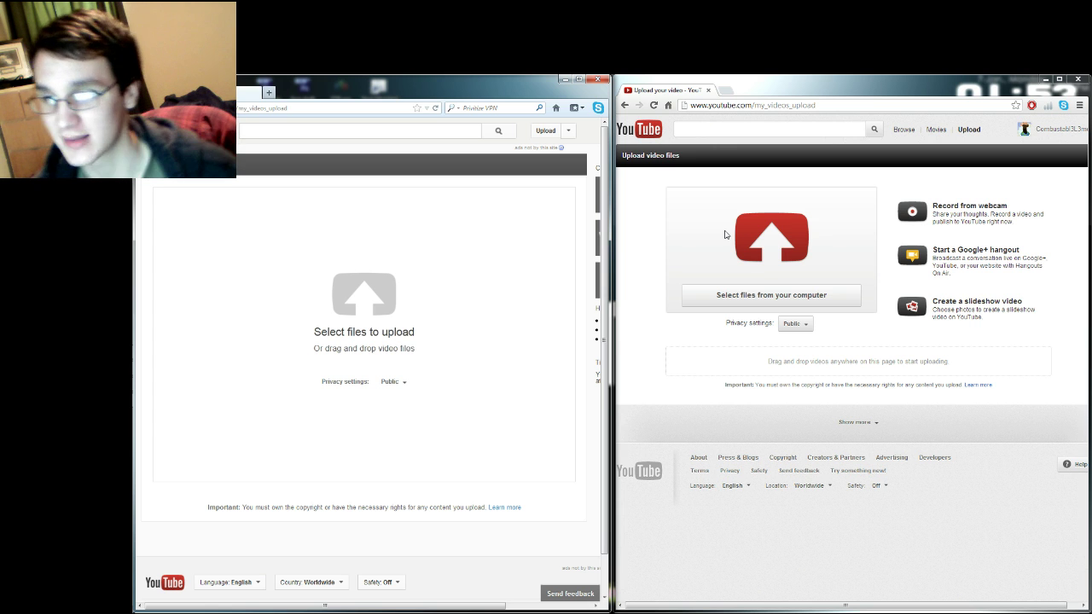
pyautogui.click(657, 130)
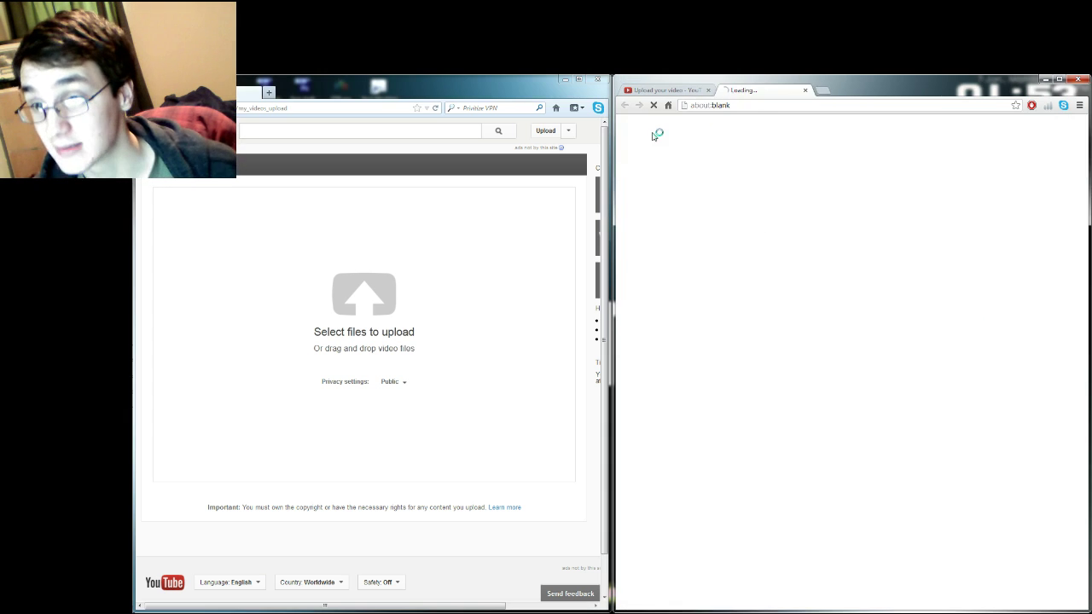
pyautogui.click(707, 89)
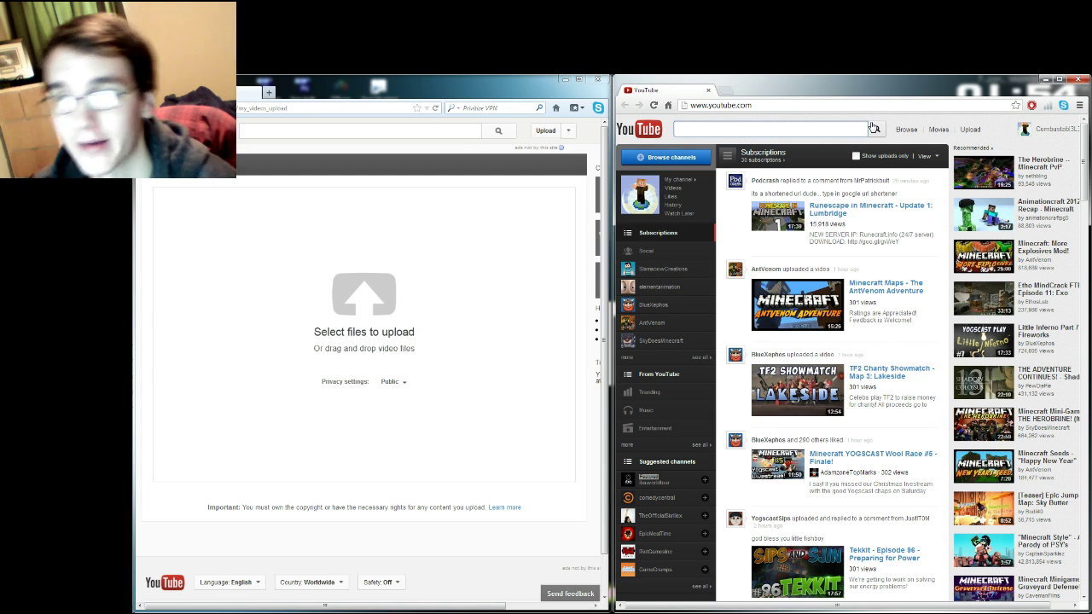
# Return Firefox to the homepage, hide both '6 Year Old' Minecraft items, and reload the feed.
pyautogui.click(147, 108)
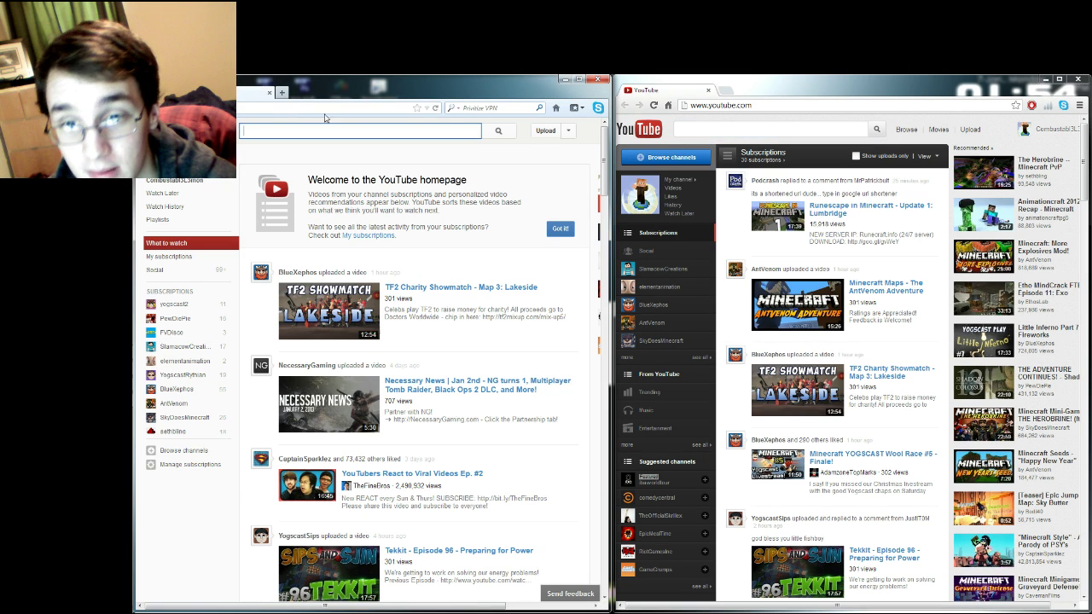
pyautogui.scroll(-5, 506, 354)
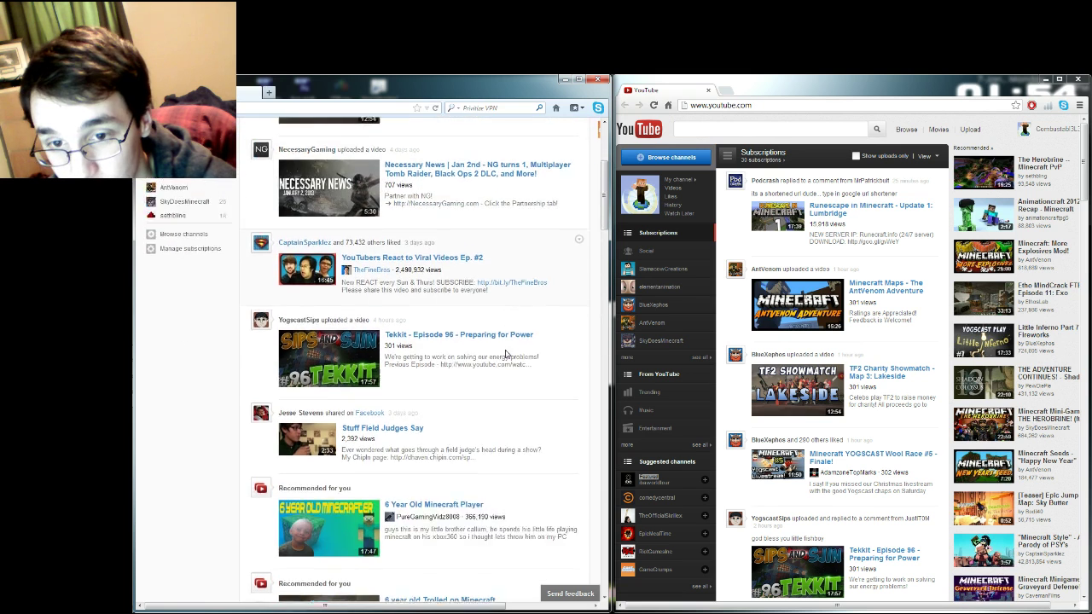
pyautogui.scroll(-3, 506, 354)
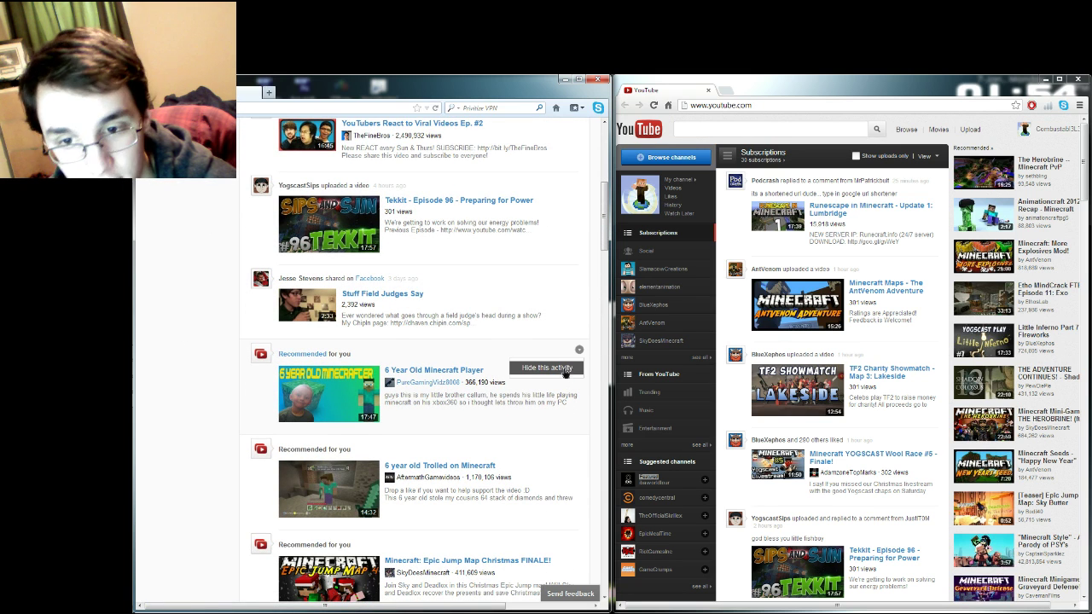
pyautogui.click(547, 368)
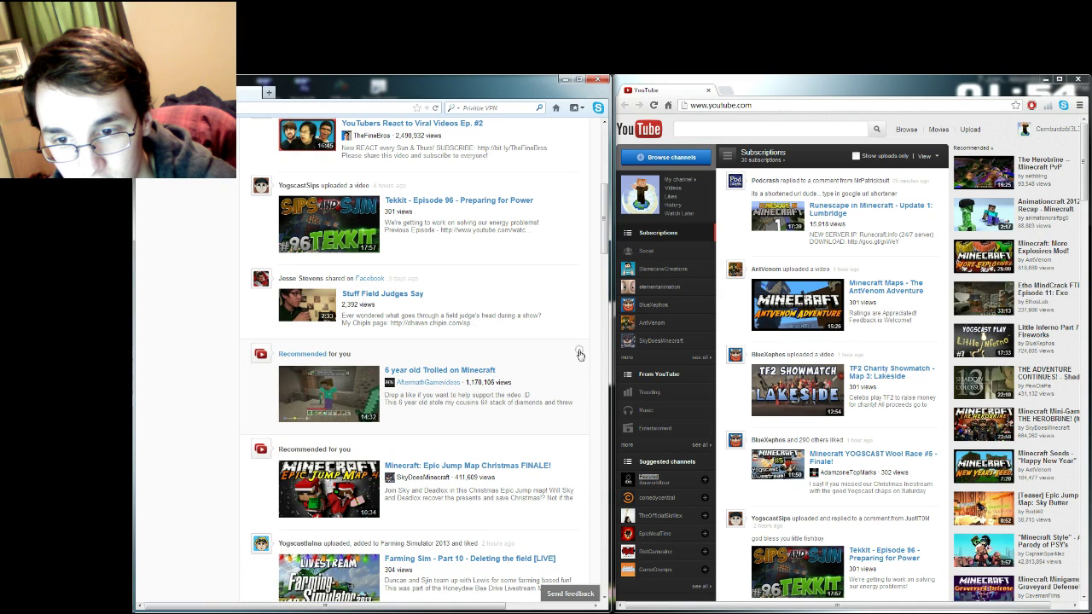
pyautogui.moveTo(579, 350)
pyautogui.click(547, 368)
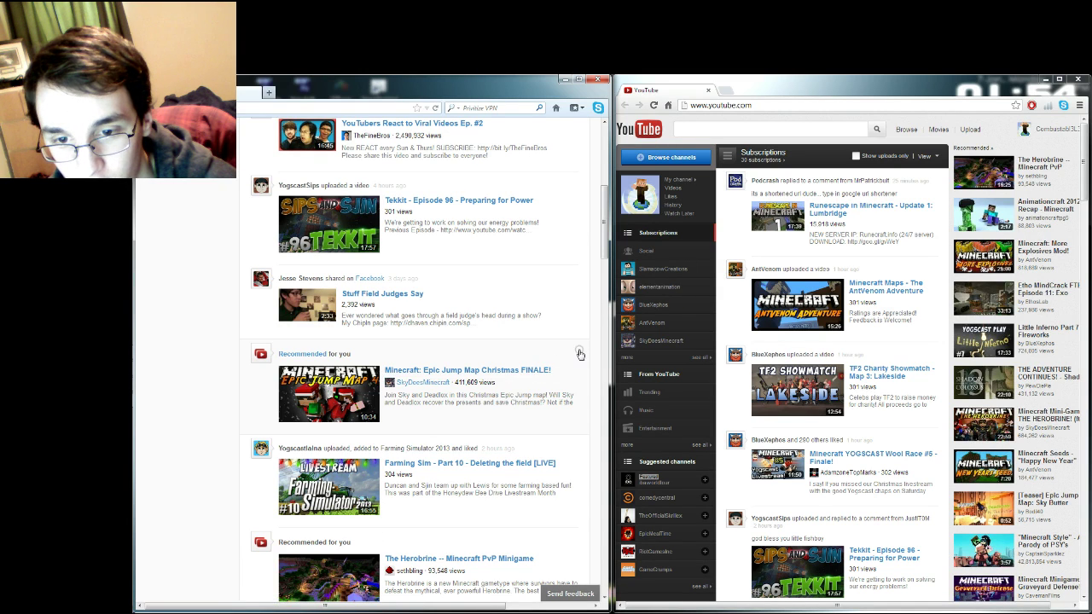
pyautogui.scroll(5, 547, 368)
pyautogui.scroll(1, 547, 368)
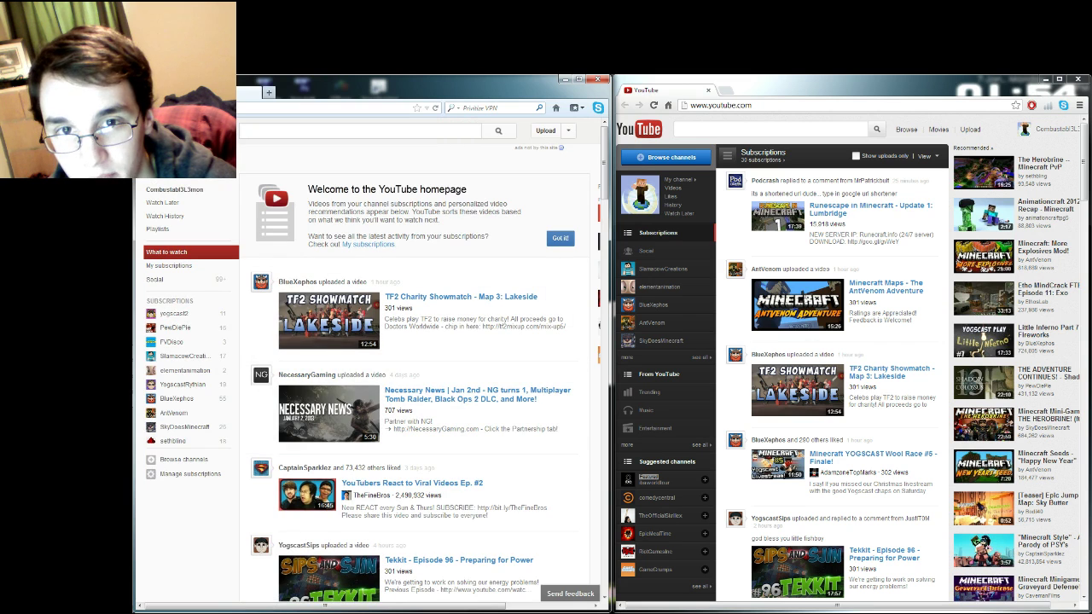
pyautogui.click(435, 109)
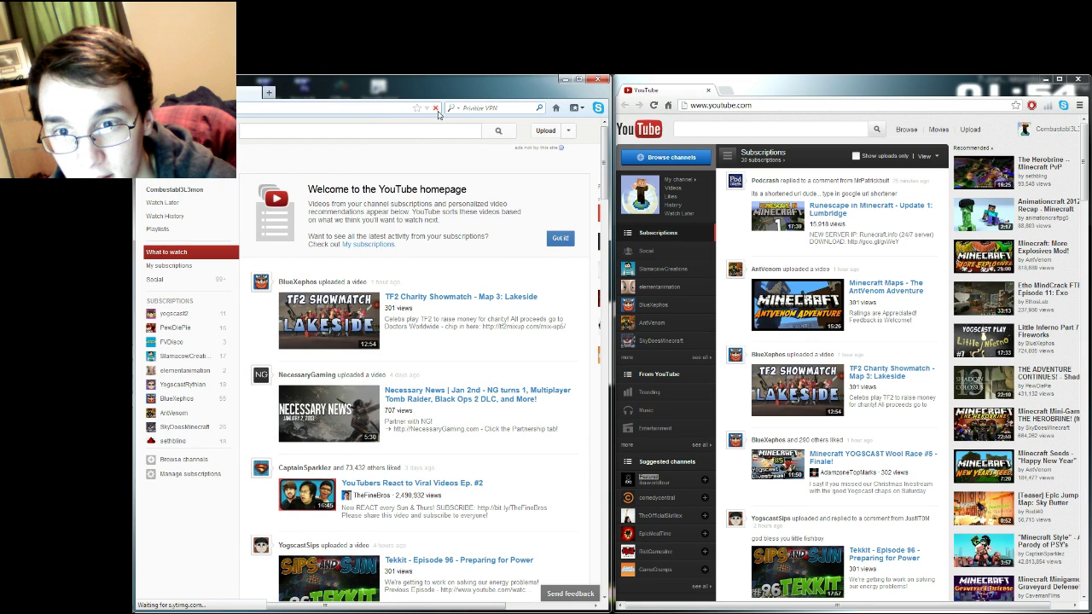
# Open the Farming Sim item's options and close them without changes.
pyautogui.scroll(-3, 487, 195)
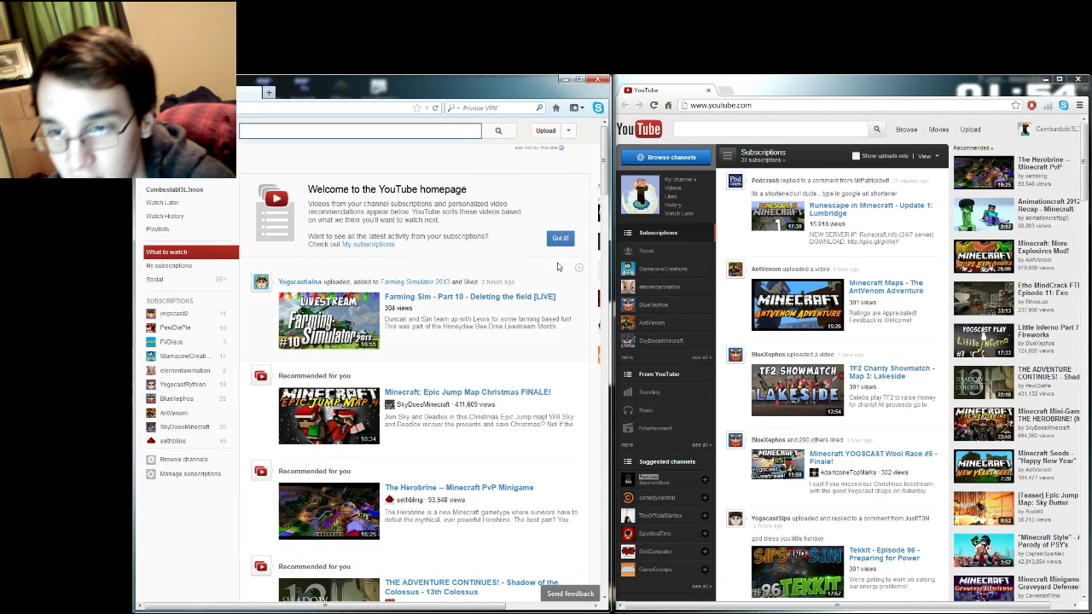
pyautogui.click(583, 272)
pyautogui.click(582, 271)
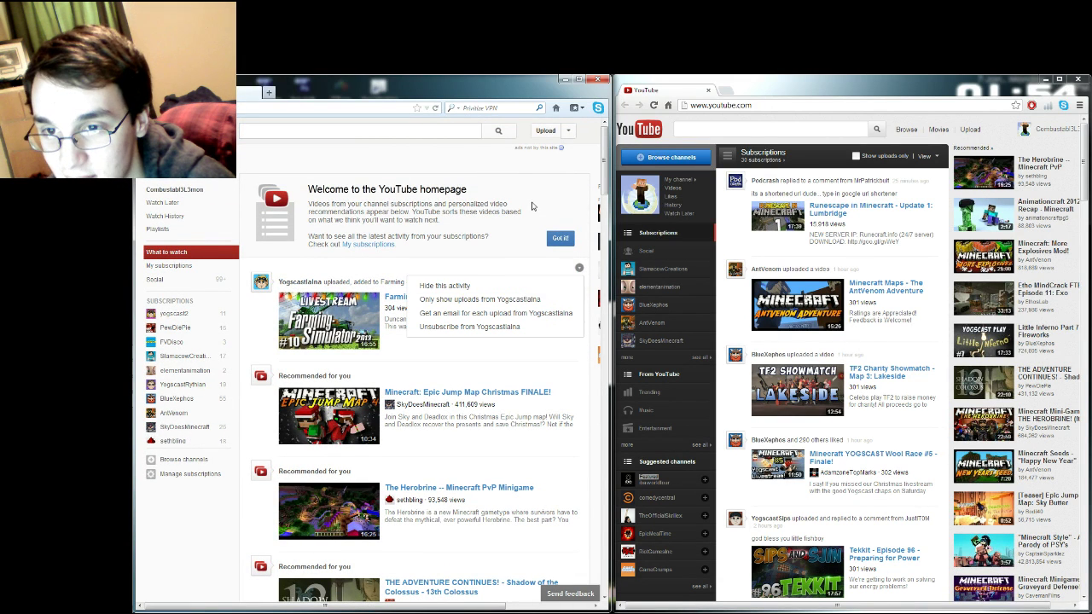
pyautogui.click(539, 183)
pyautogui.scroll(-6, 495, 209)
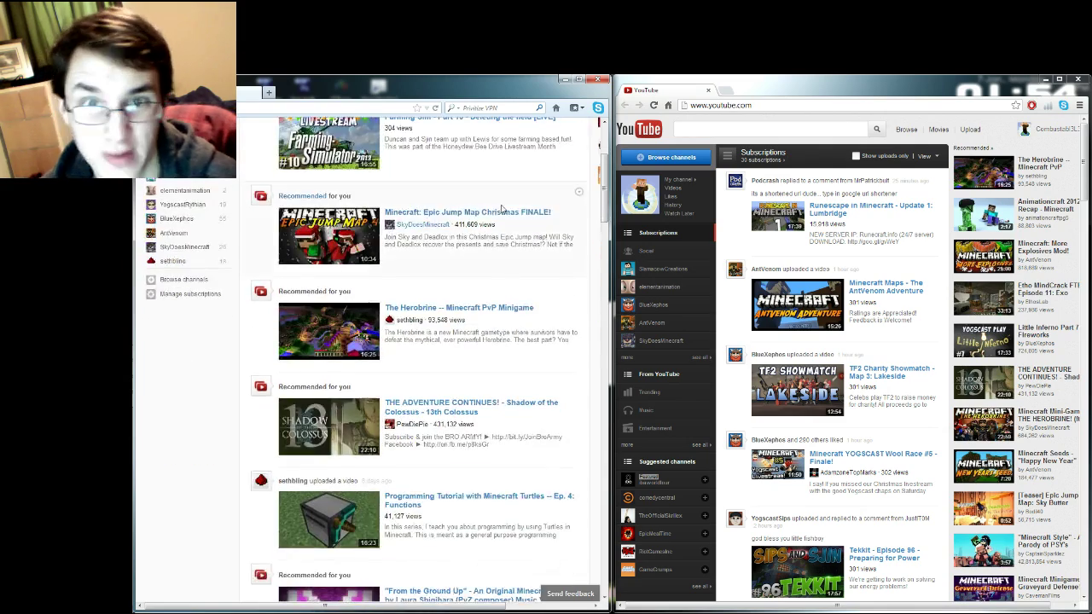
pyautogui.scroll(-5, 438, 352)
pyautogui.scroll(1, 244, 354)
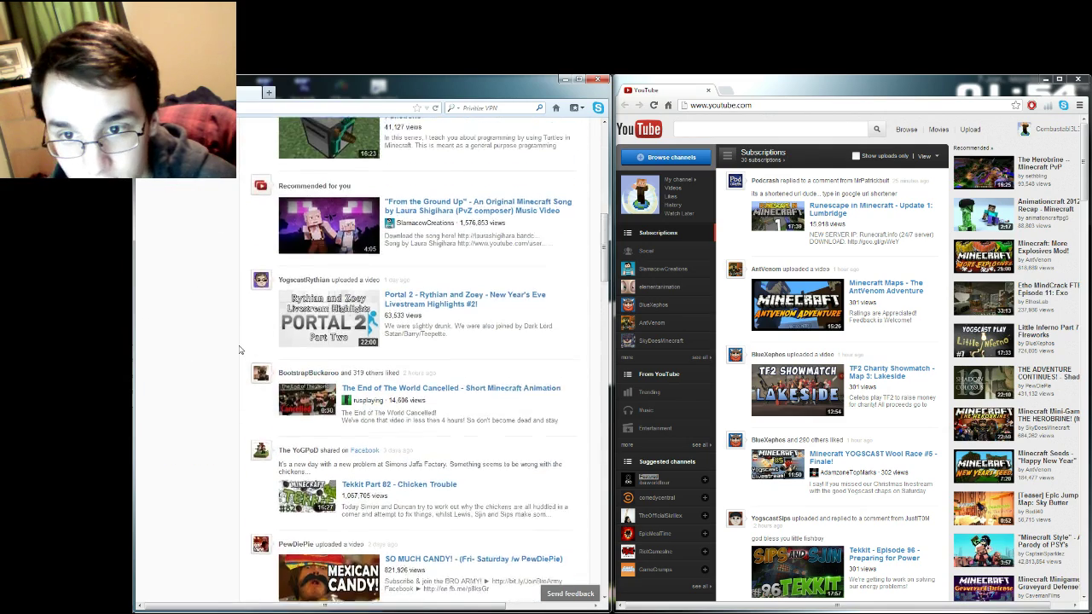
pyautogui.scroll(-12, 239, 348)
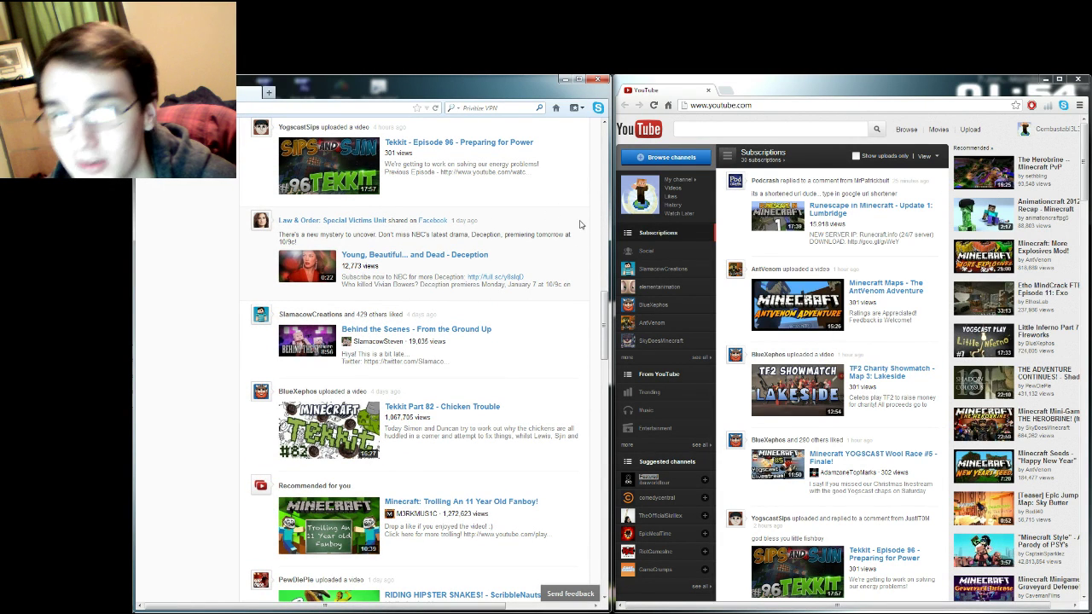
pyautogui.scroll(-5, 563, 243)
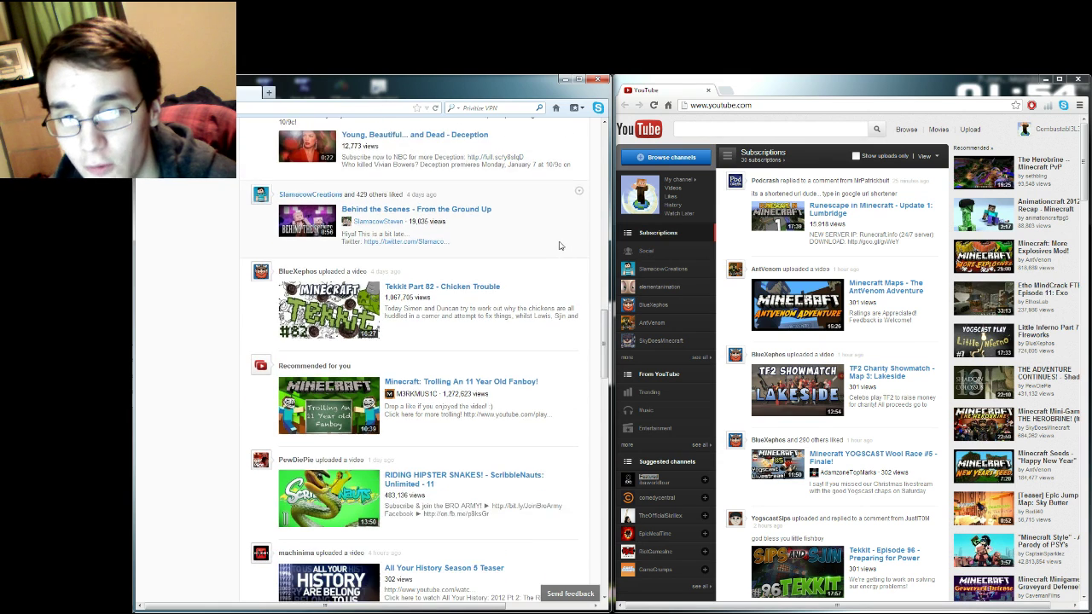
pyautogui.scroll(1, 561, 247)
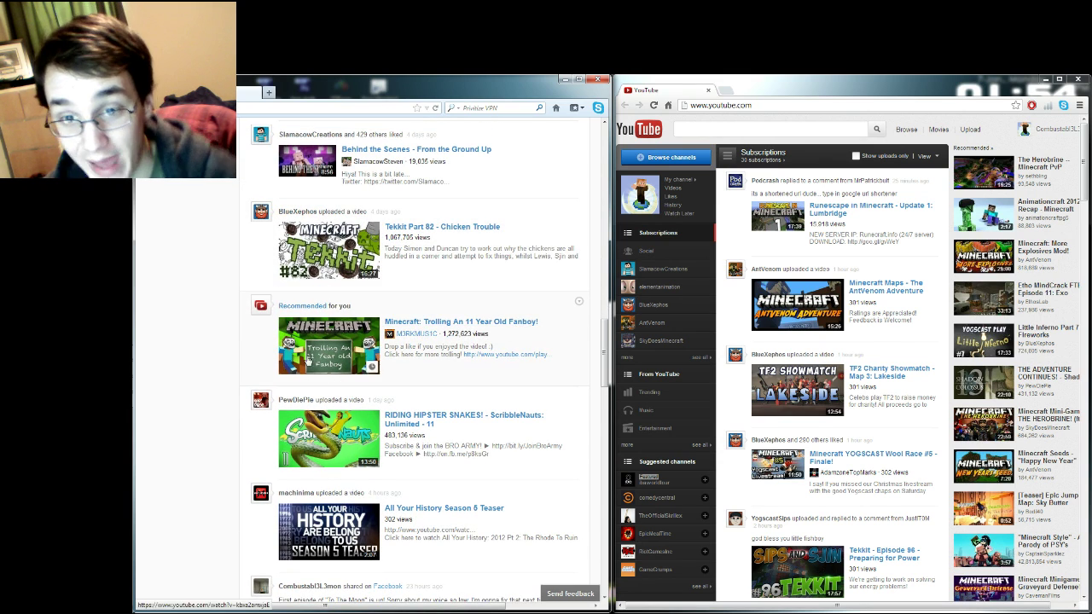
# Hide 'Minecraft: Trolling An 11 Year Old Fanboy!' and scroll back to the feed's top.
pyautogui.click(577, 302)
pyautogui.click(555, 322)
pyautogui.scroll(-1, 519, 324)
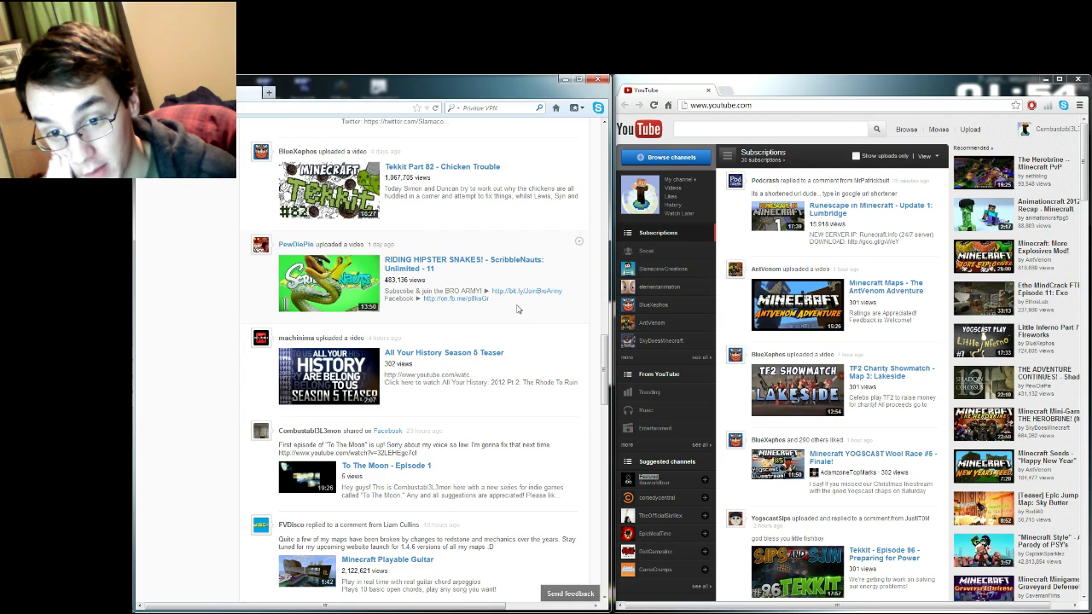
pyautogui.scroll(5, 518, 315)
pyautogui.scroll(10, 516, 307)
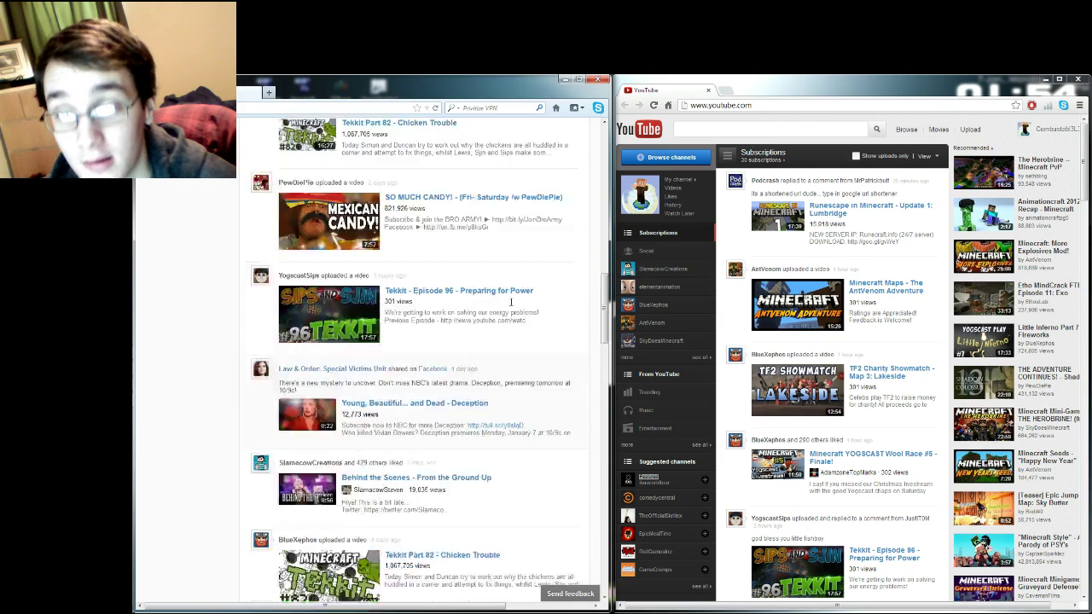
pyautogui.scroll(3, 512, 293)
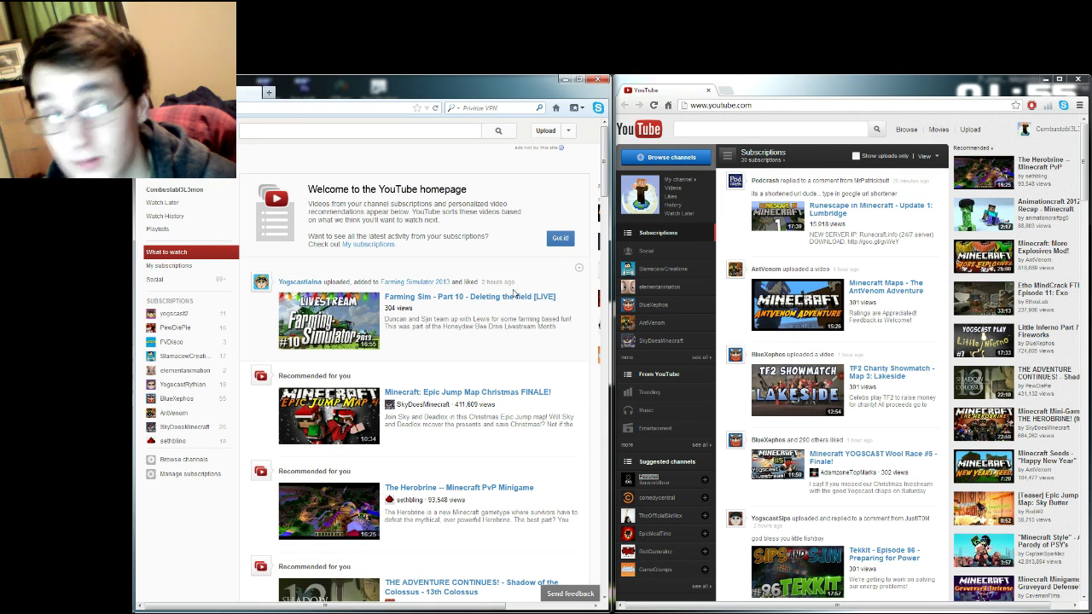
# Reload Chrome's YouTube homepage from the YouTube logo to get fresh recommendations.
pyautogui.click(639, 130)
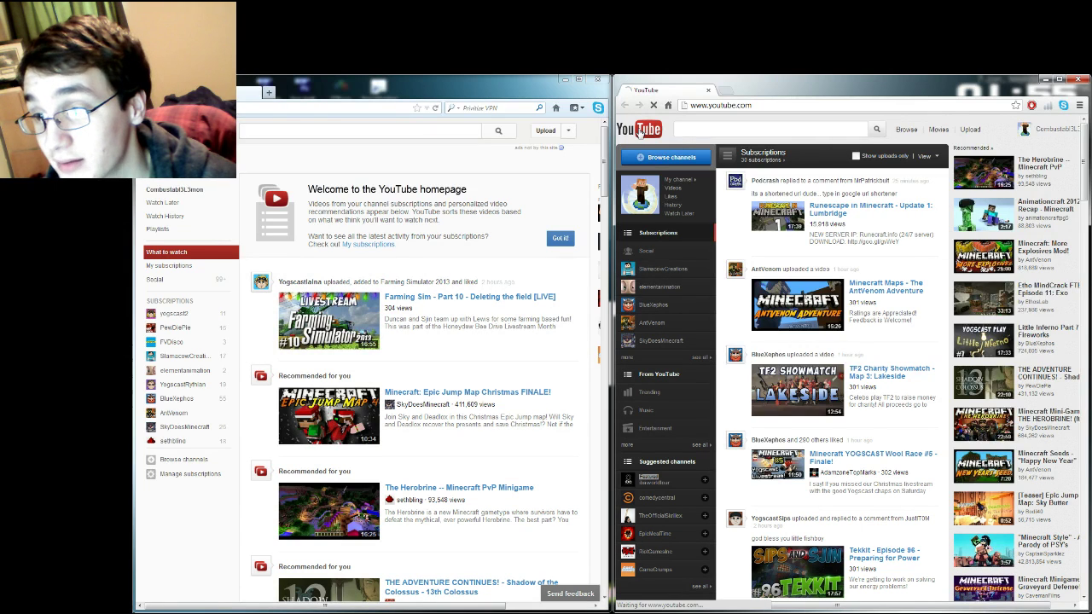